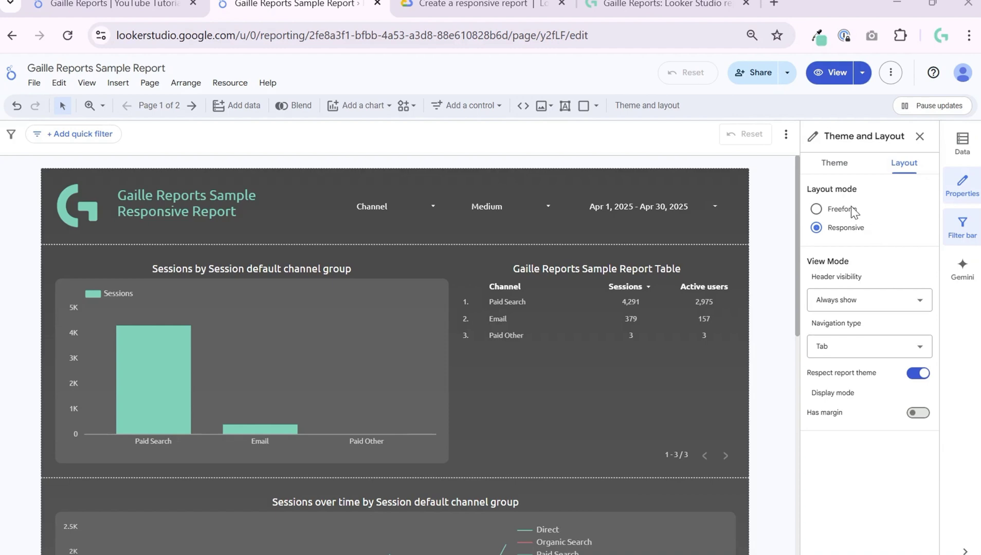
- Switch from the Looker Studio sample report to the gaillereports.com website
click(634, 4)
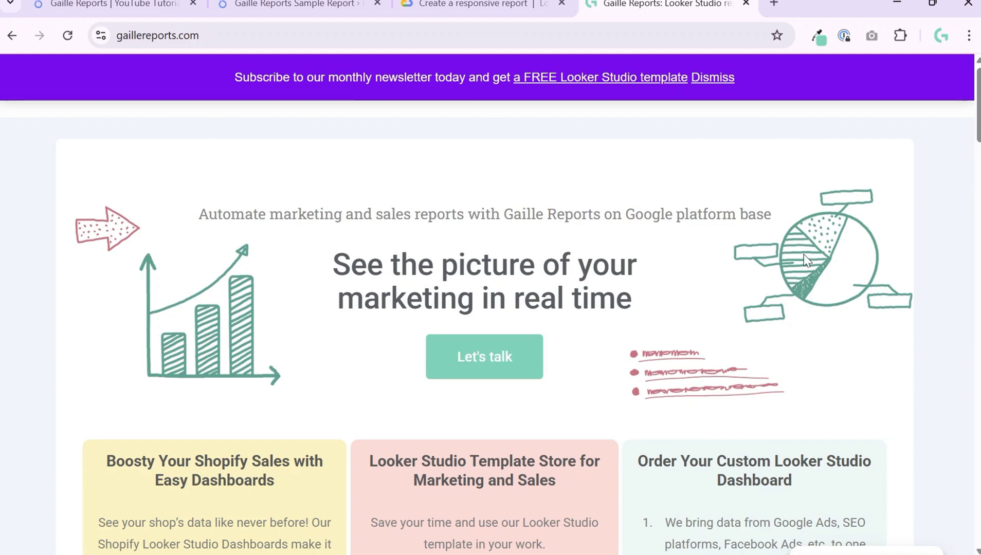
- Scroll down the gaillereports.com homepage, then return to the Gaille Reports Sample Report
scroll(519, 308, down, 3)
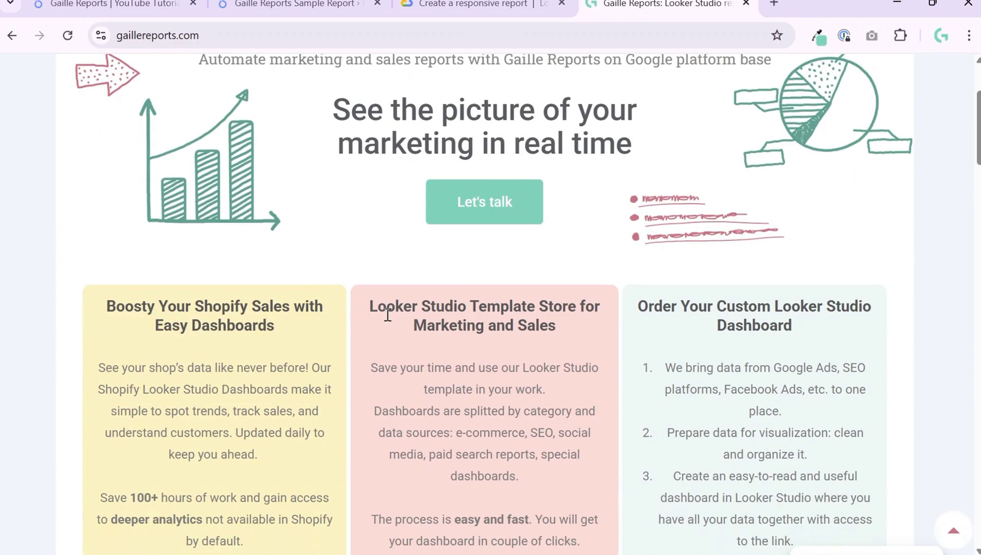
scroll(381, 309, down, 3)
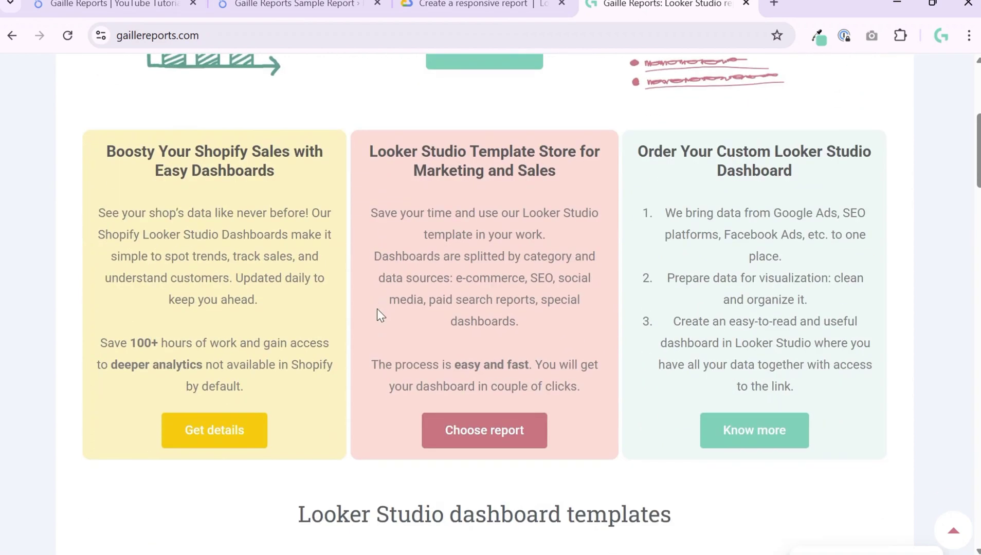
scroll(685, 179, down, 10)
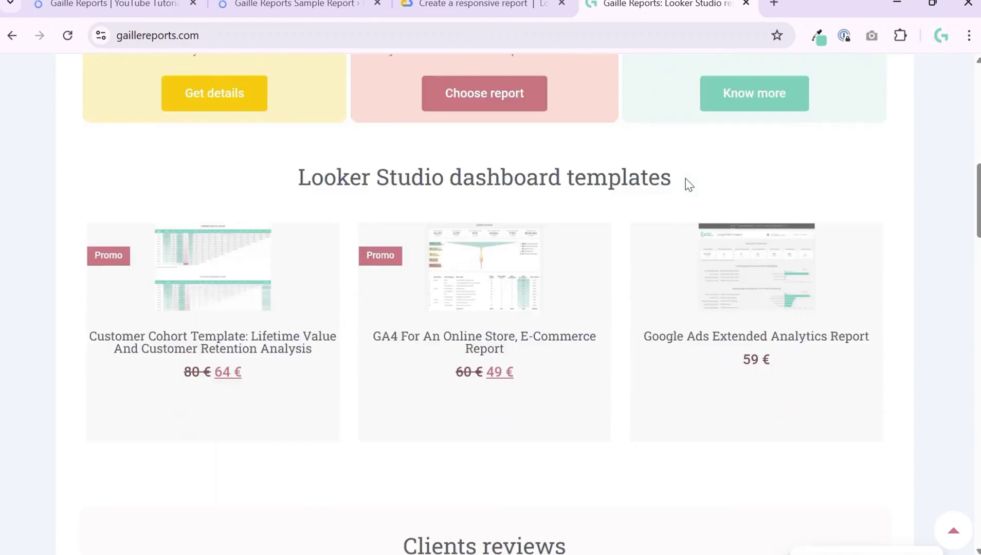
scroll(686, 179, down, 10)
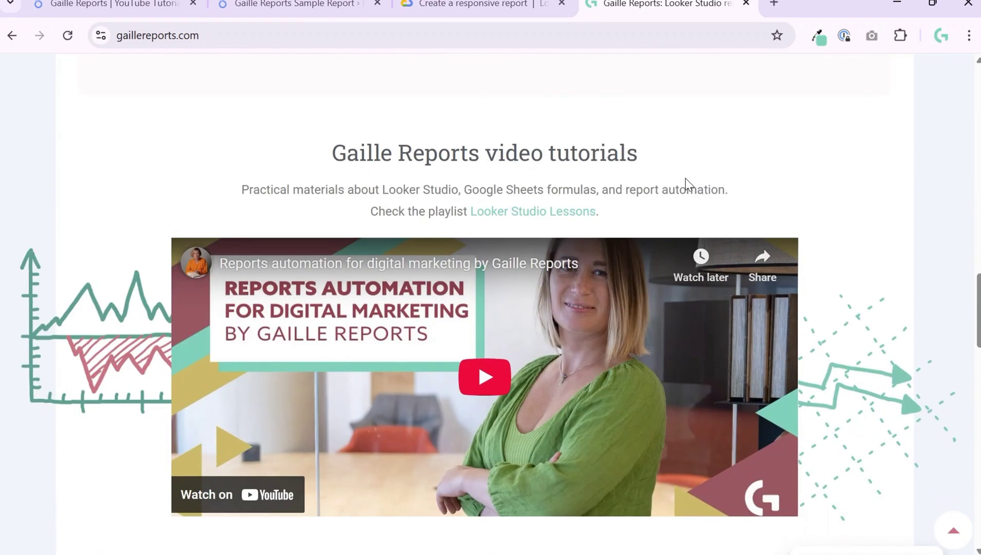
scroll(685, 180, down, 6)
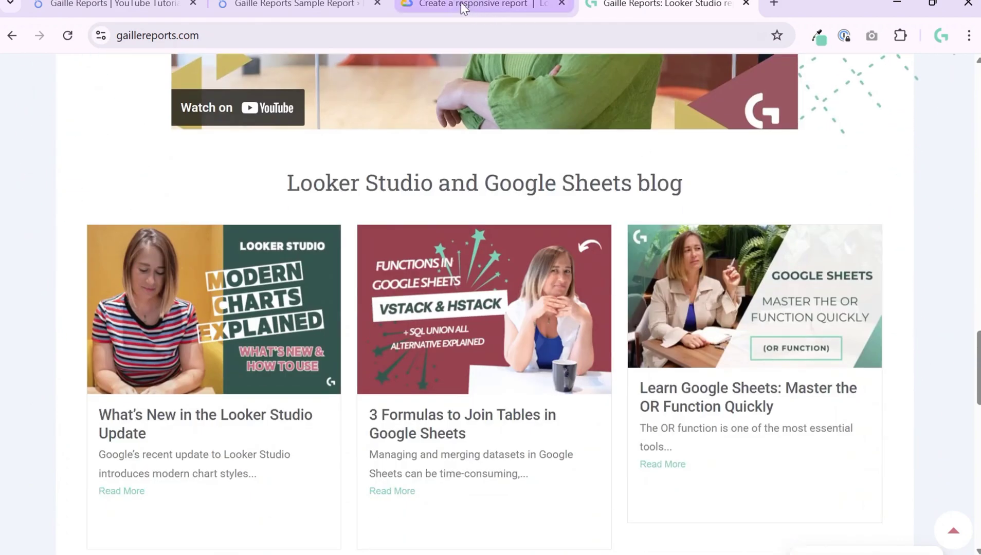
click(312, 4)
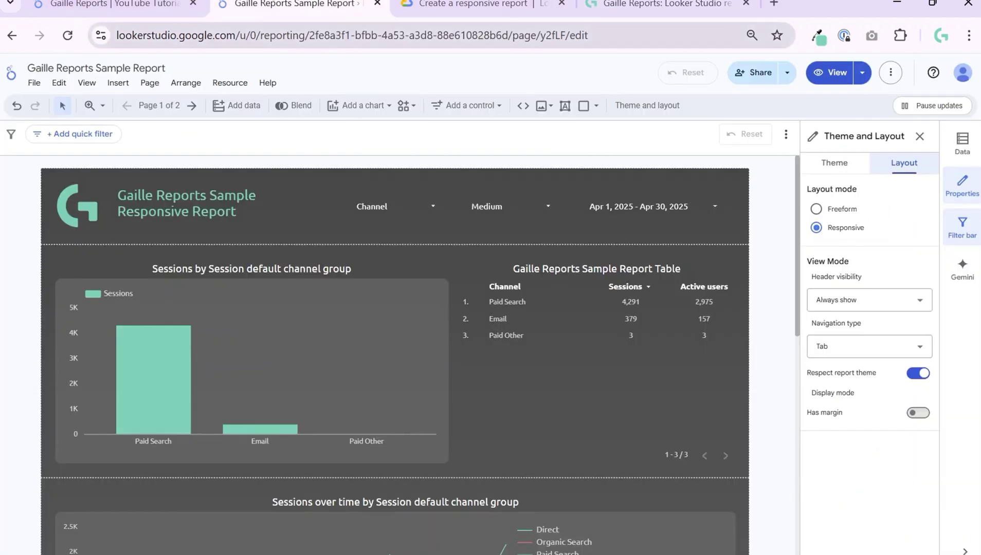
- Open the YouTube Tutorial 2025 report and show its Freeform layout with 1200 px canvas
click(98, 3)
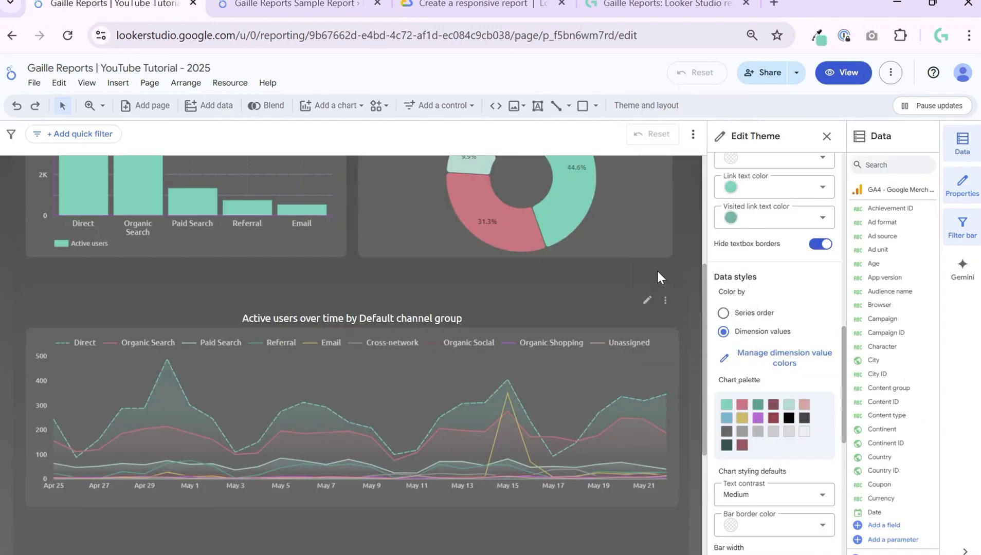
scroll(663, 278, up, 5)
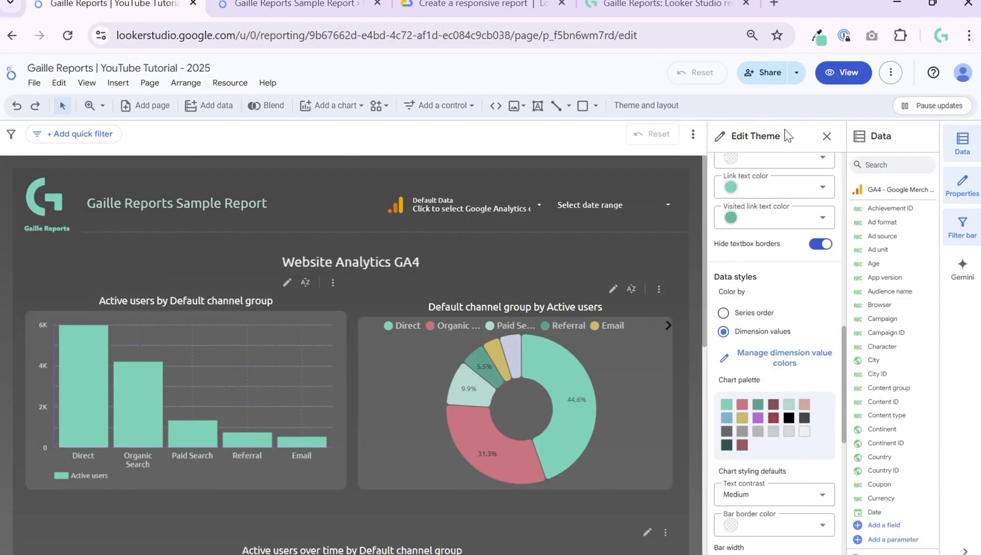
click(826, 136)
click(813, 163)
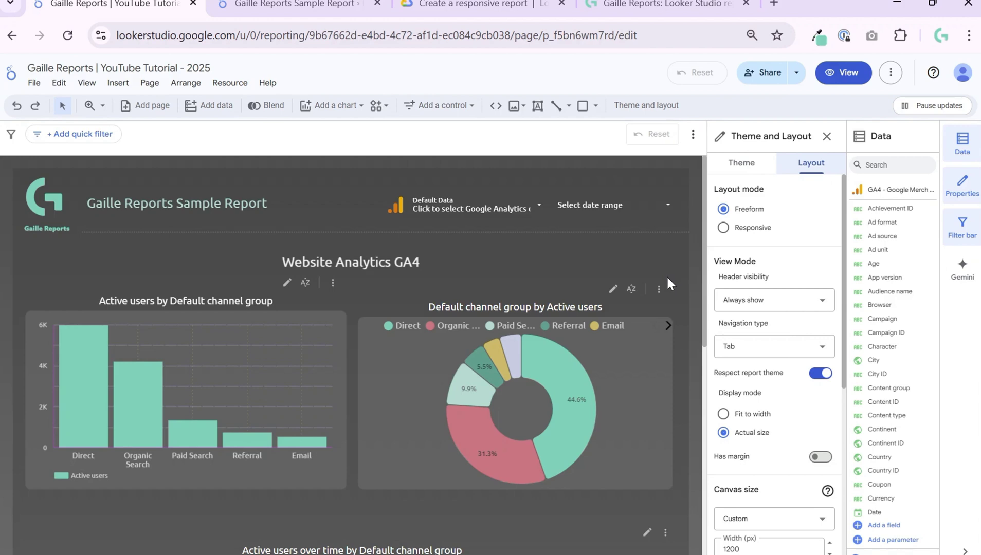
scroll(666, 283, down, 10)
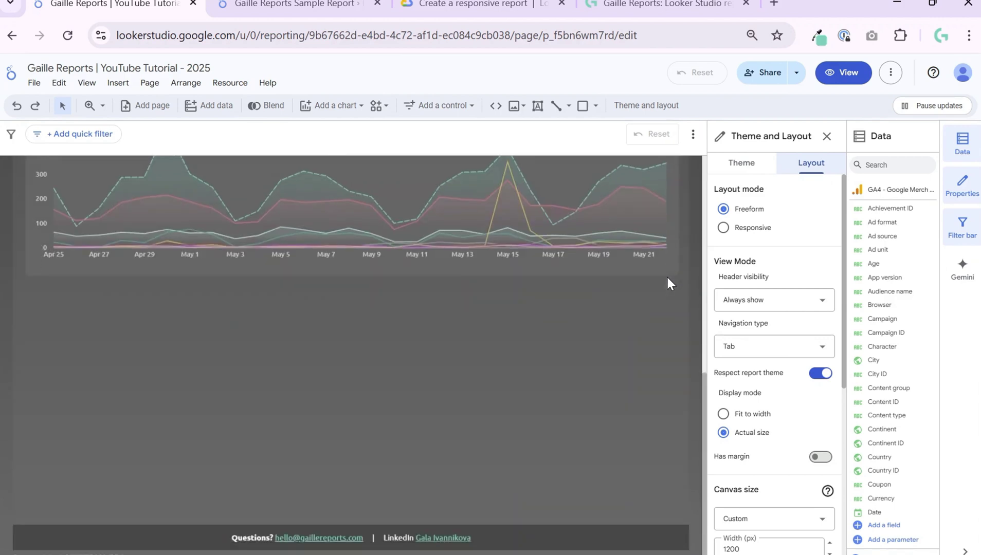
scroll(667, 284, up, 10)
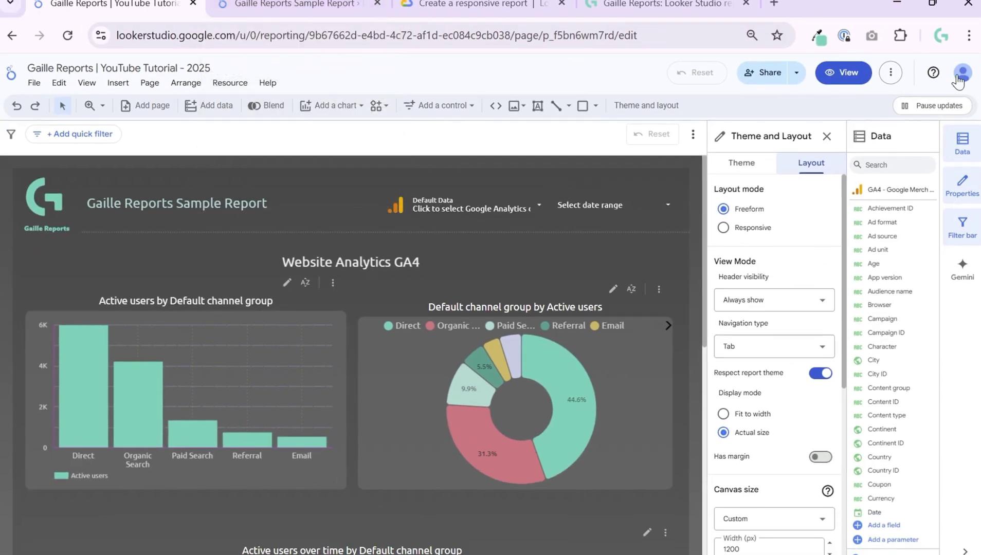
- Preview the Freeform report in view mode as an iPhone 14 Pro Max (430×932) using Chrome DevTools
click(969, 36)
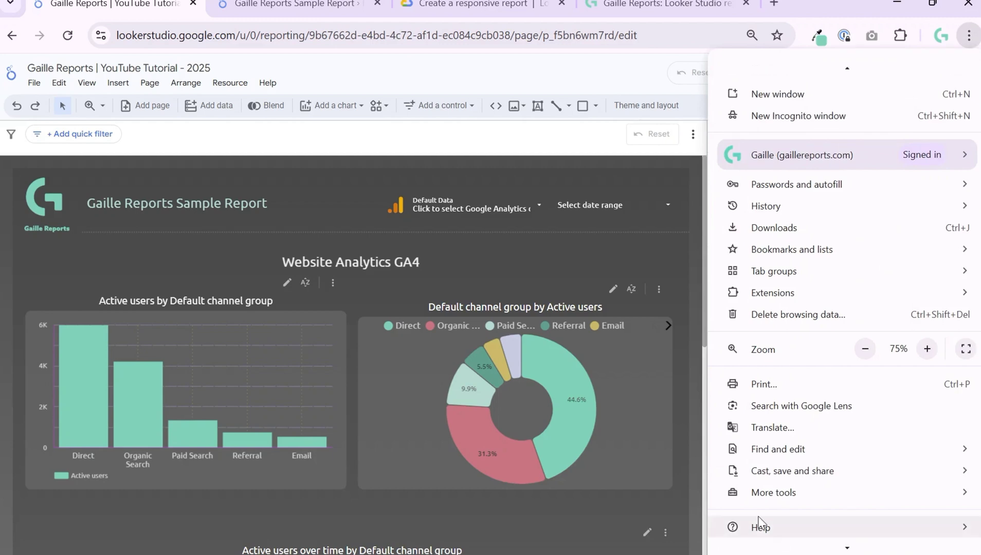
mouse_move(789, 493)
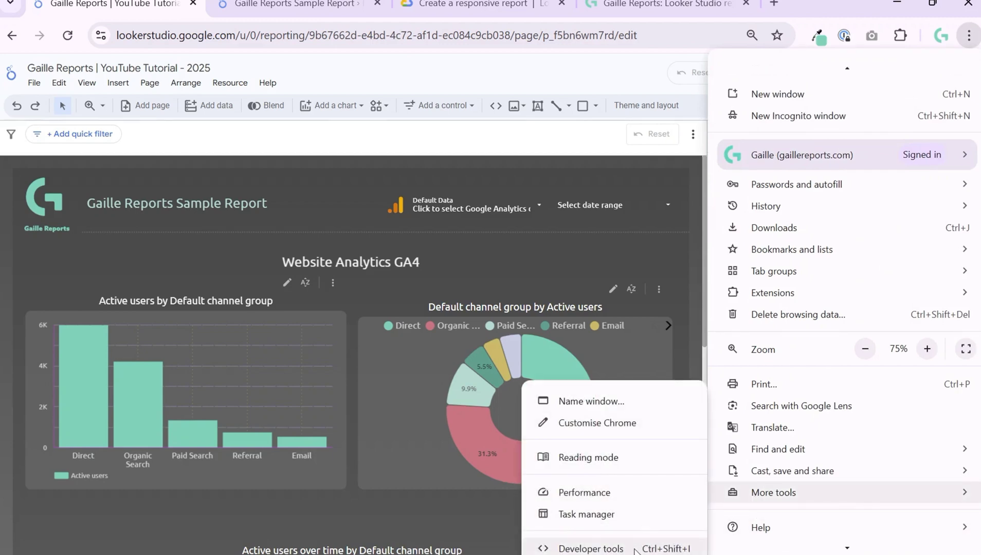
click(591, 548)
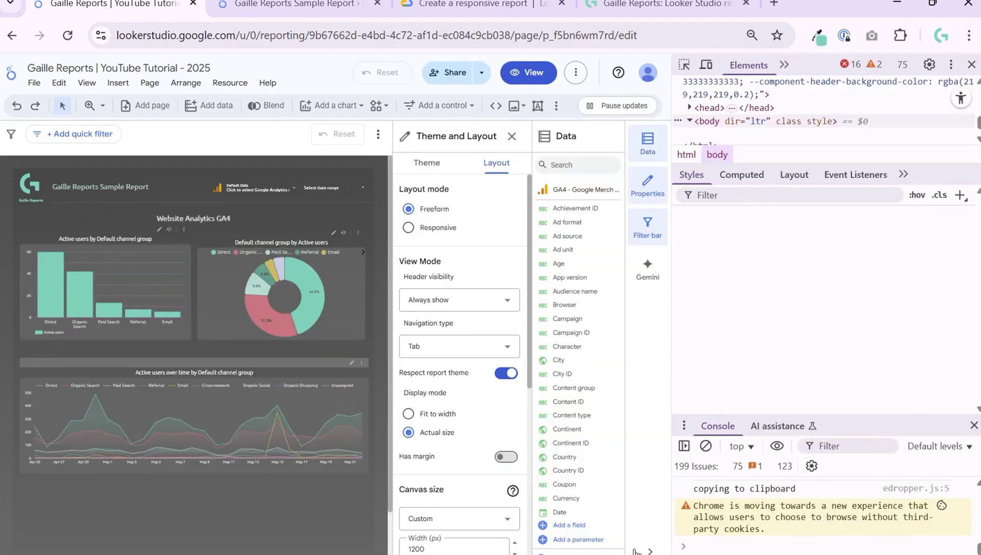
click(524, 76)
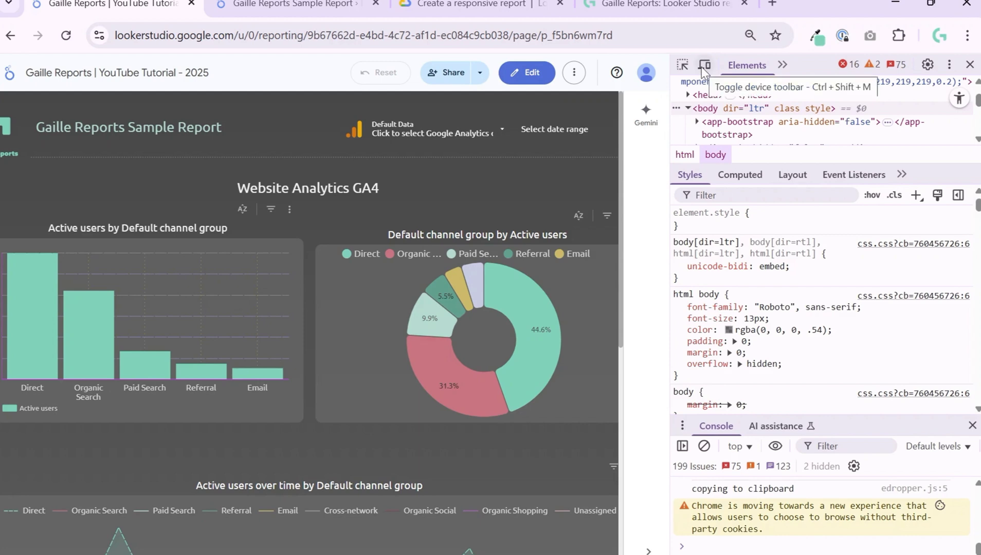
click(702, 67)
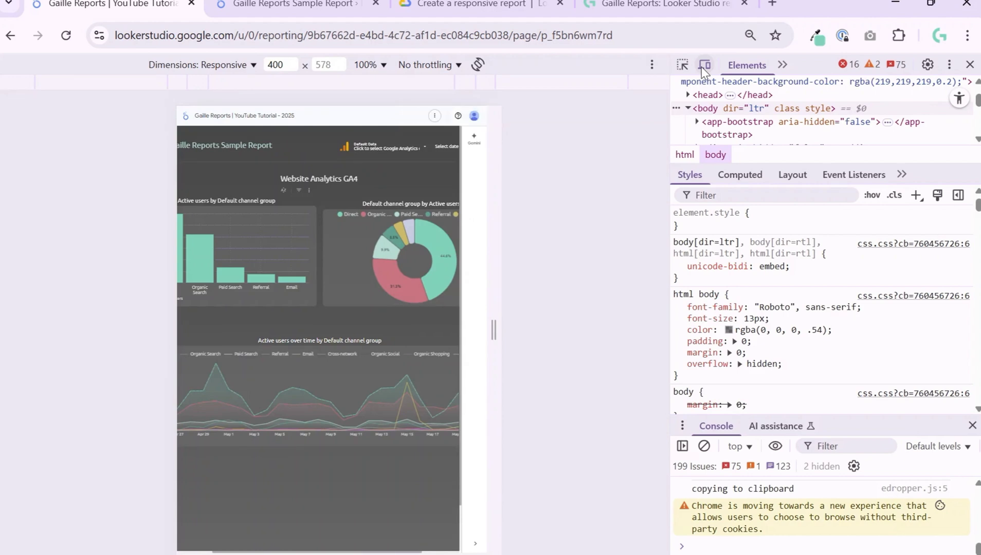
click(247, 64)
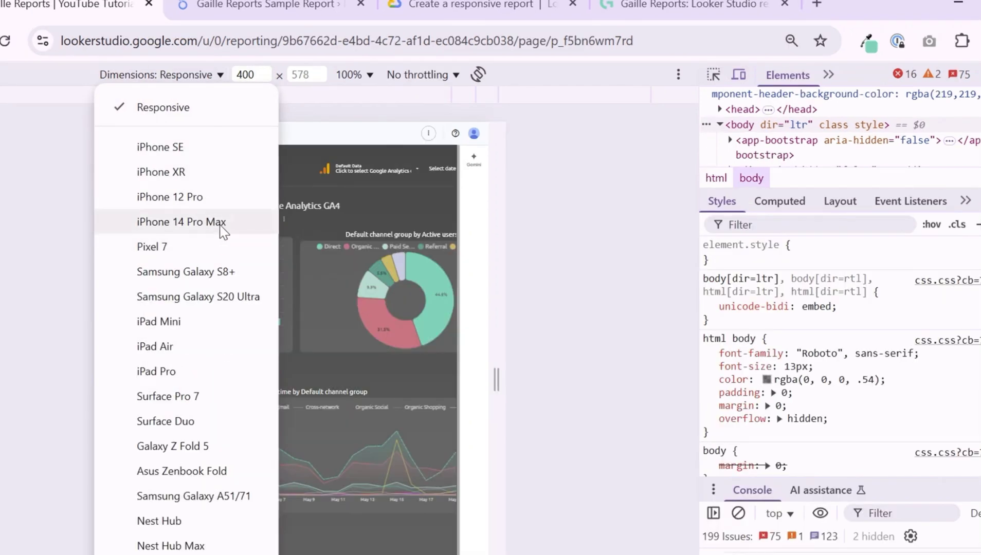
click(218, 226)
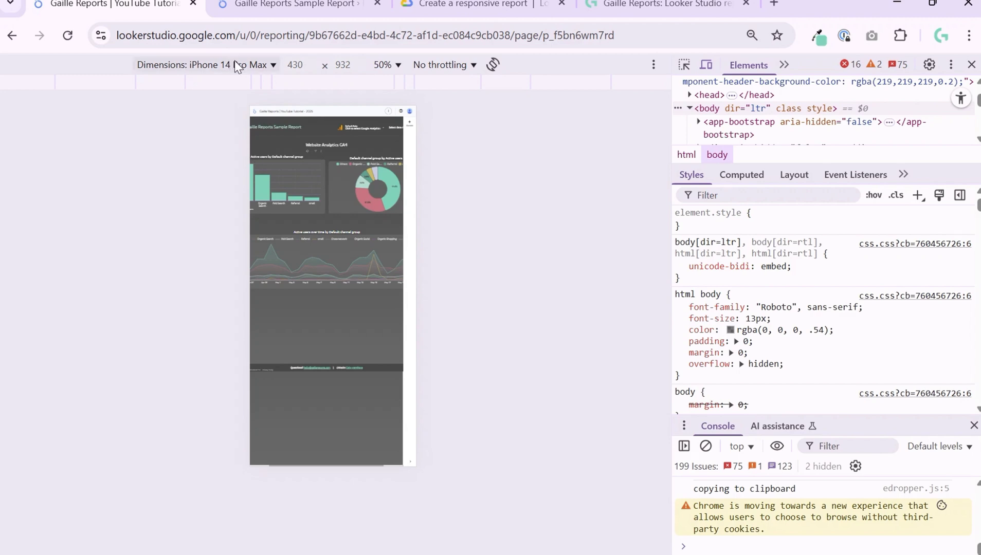
- Close DevTools and return to the Sample Report's Layout settings in edit mode
key(F12)
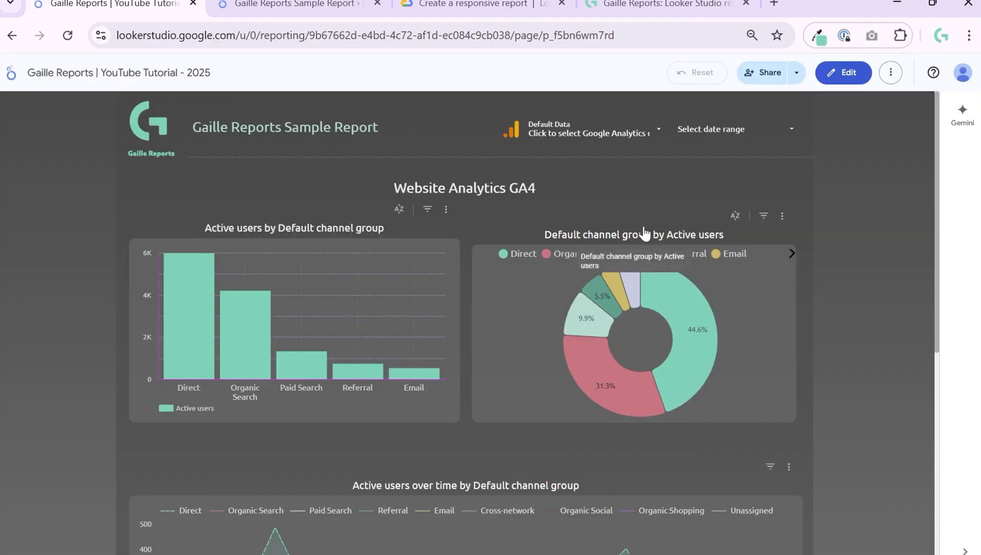
click(260, 3)
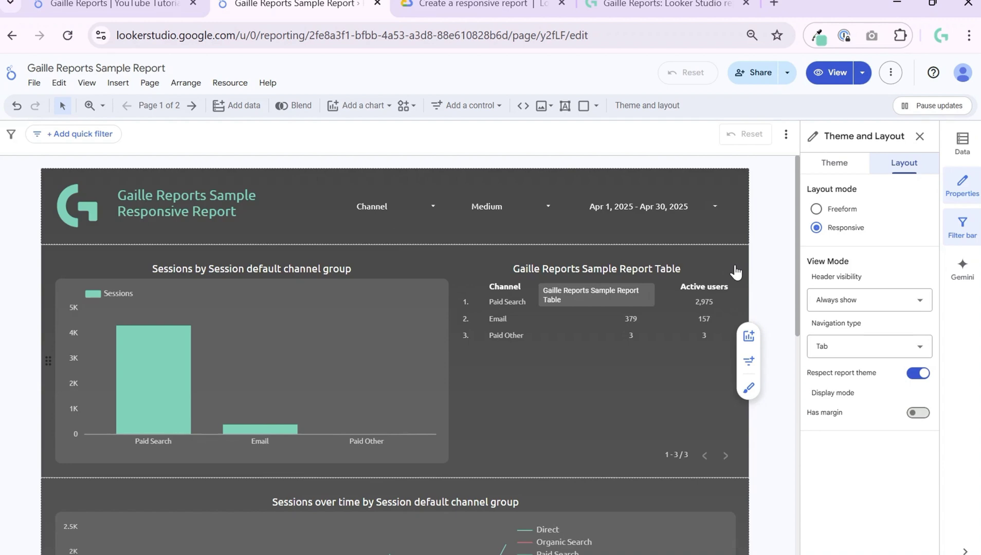
click(835, 168)
click(882, 172)
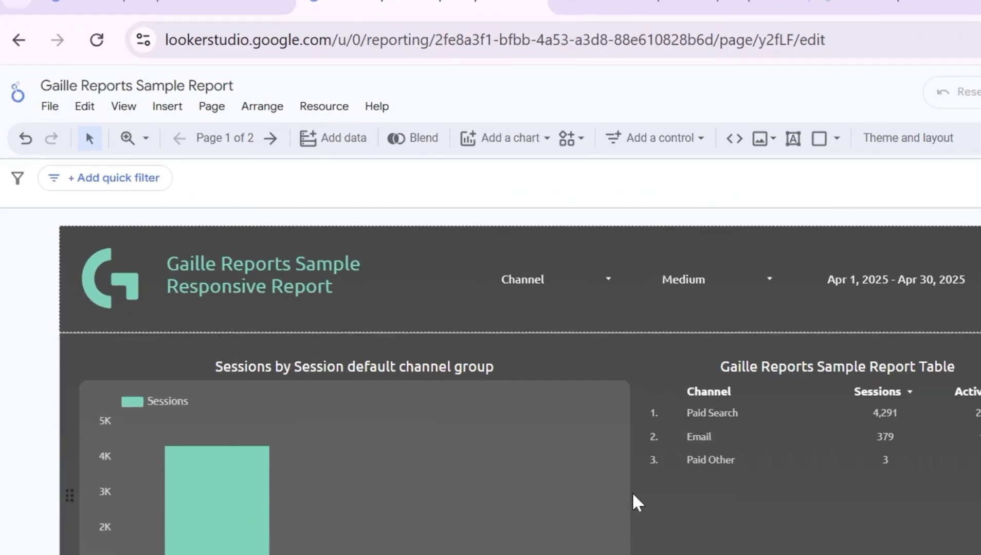
- Reposition the Sessions by channel bar chart, then bring up the Theme and Layout panel
click(559, 454)
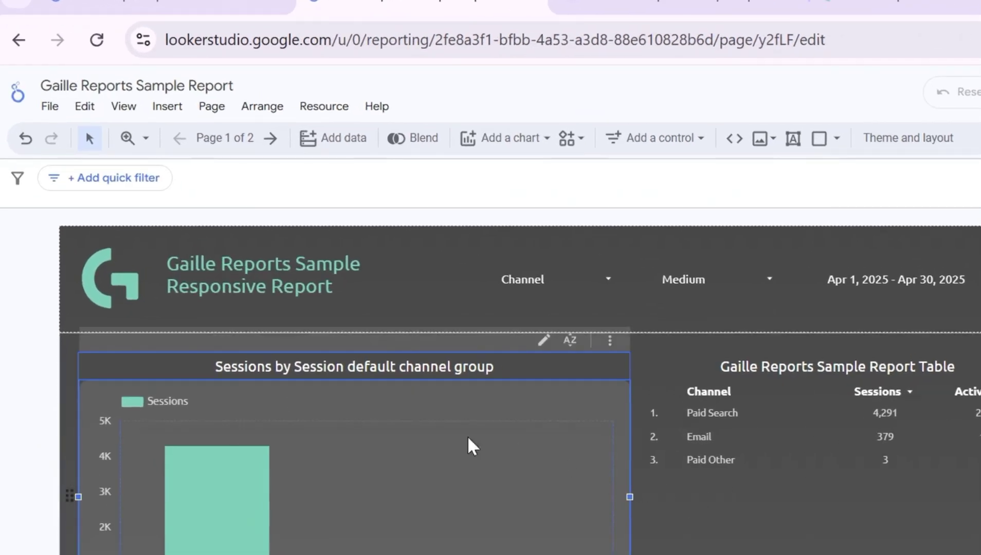
drag(486, 451, 341, 295)
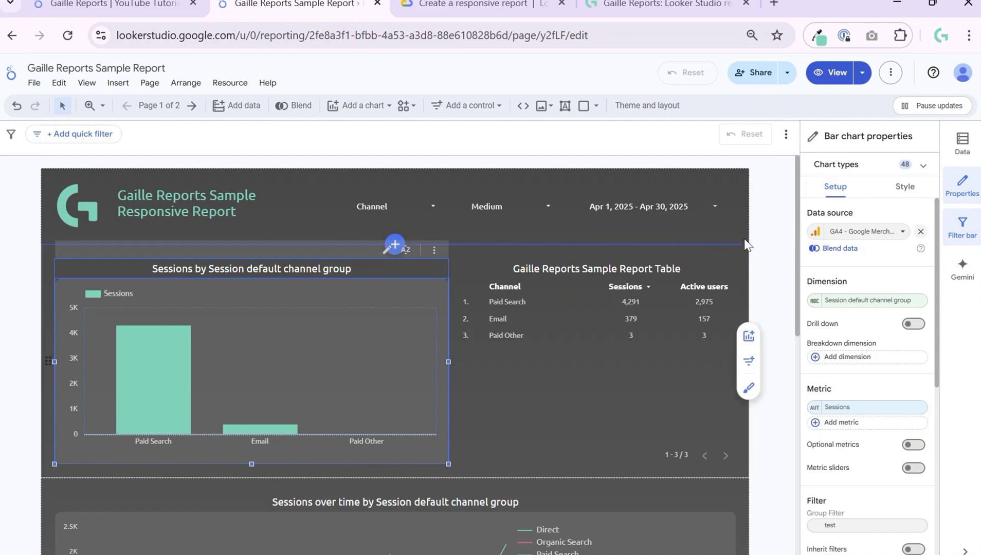
mouse_move(751, 238)
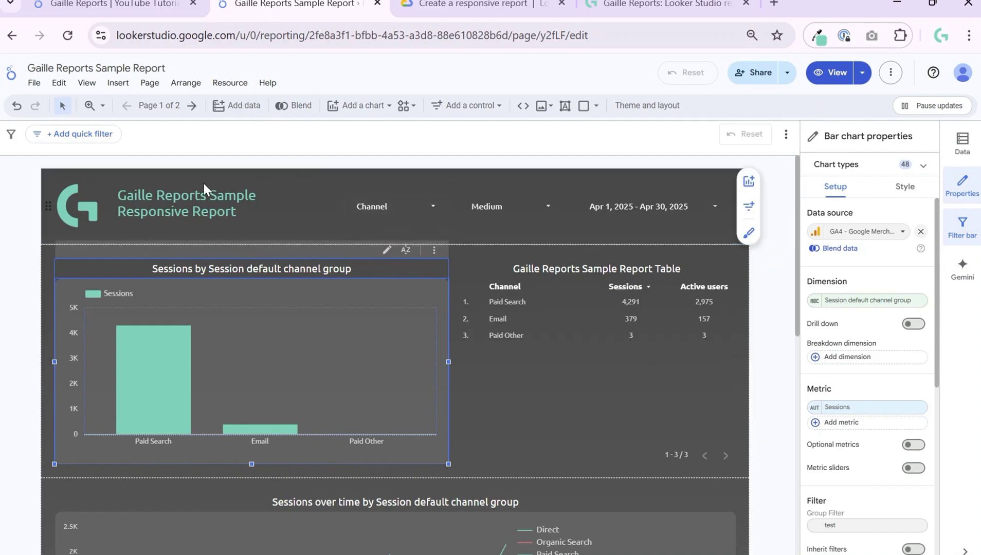
click(668, 116)
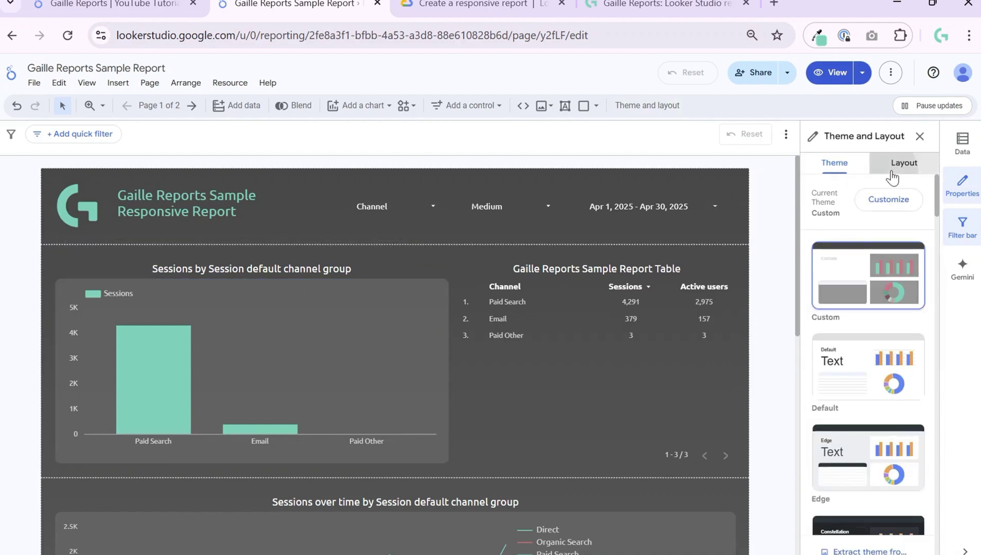
- Inspect the tutorial report's Freeform canvas and grid settings, then go back to the responsive report's layout
click(895, 173)
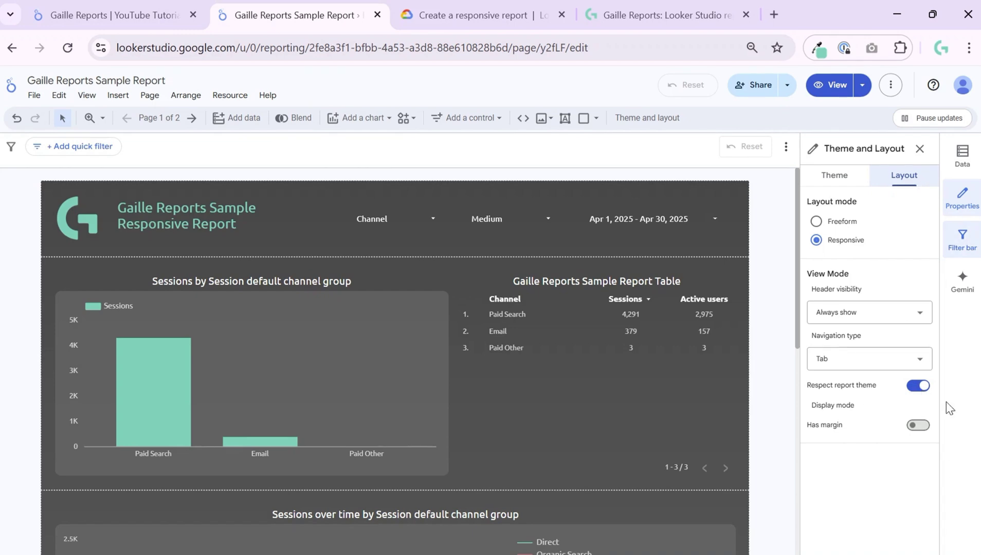
click(100, 15)
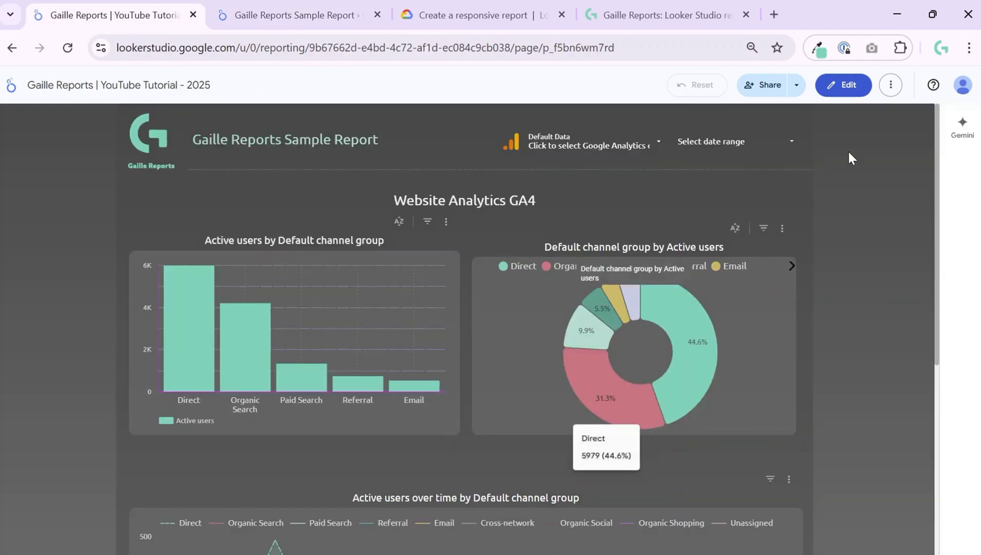
click(843, 86)
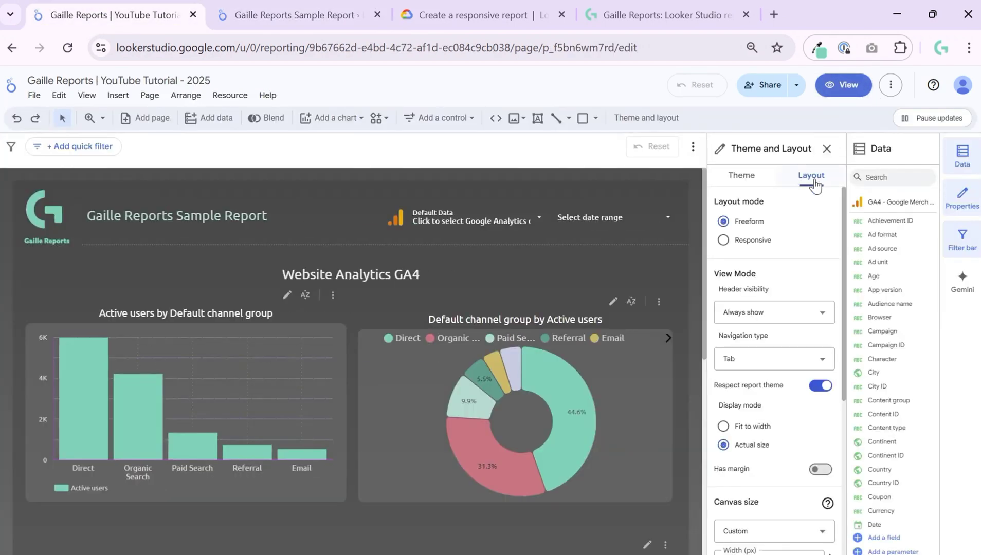
scroll(794, 360, down, 6)
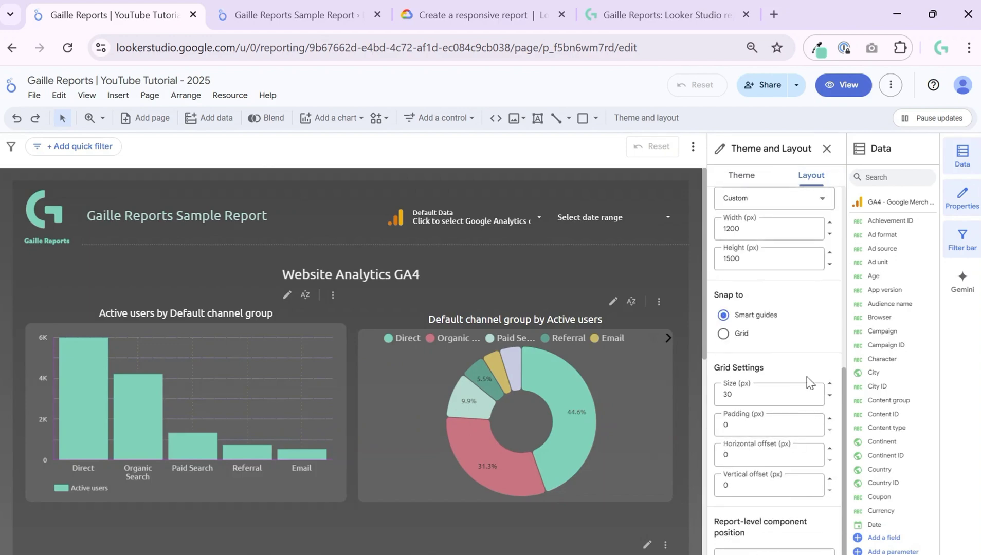
scroll(805, 376, up, 4)
scroll(779, 423, down, 3)
scroll(780, 425, down, 2)
click(349, 17)
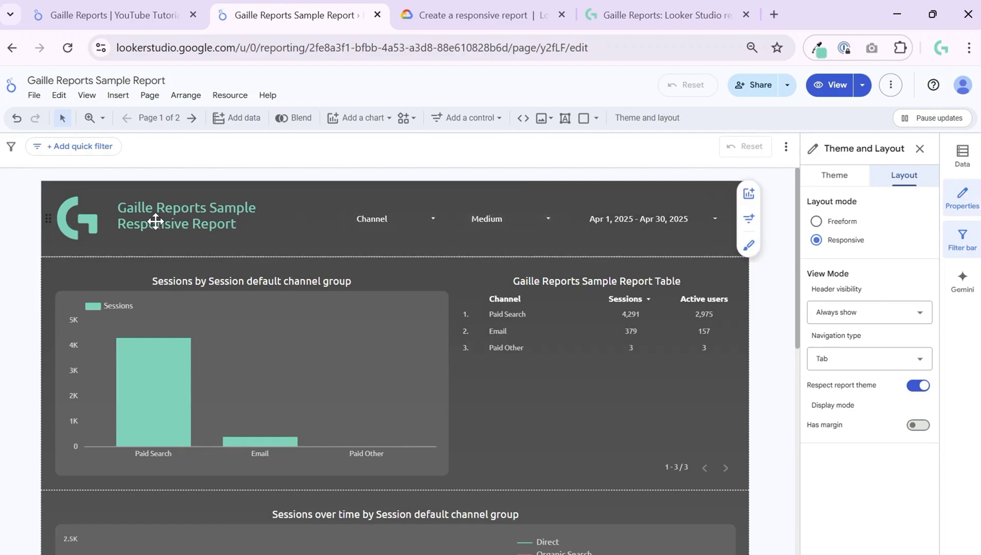
- Stretch the Sessions bar chart taller until its axis shows the full 0–5K range
click(75, 220)
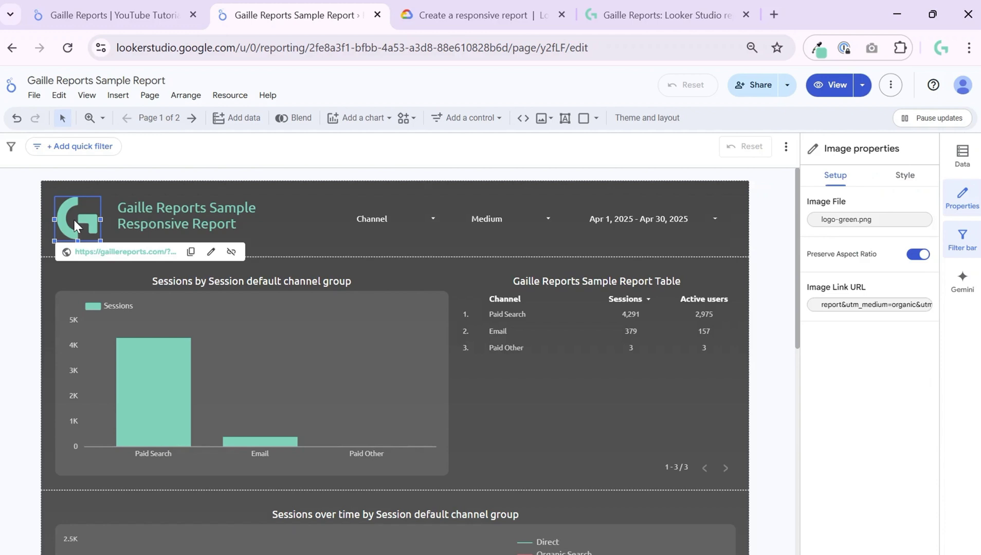
click(214, 217)
click(368, 191)
click(442, 319)
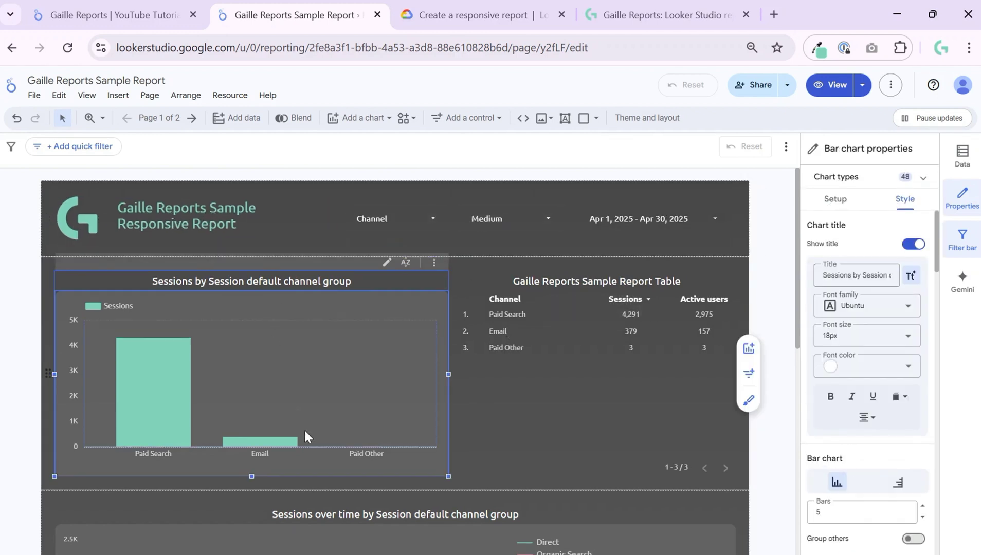
drag(251, 476, 236, 378)
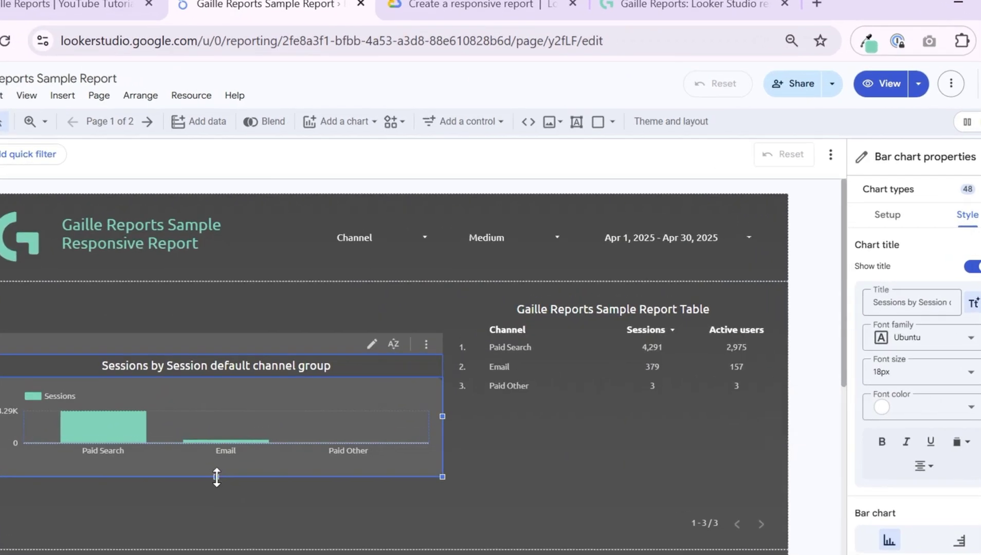
drag(252, 427, 255, 488)
drag(218, 547, 219, 547)
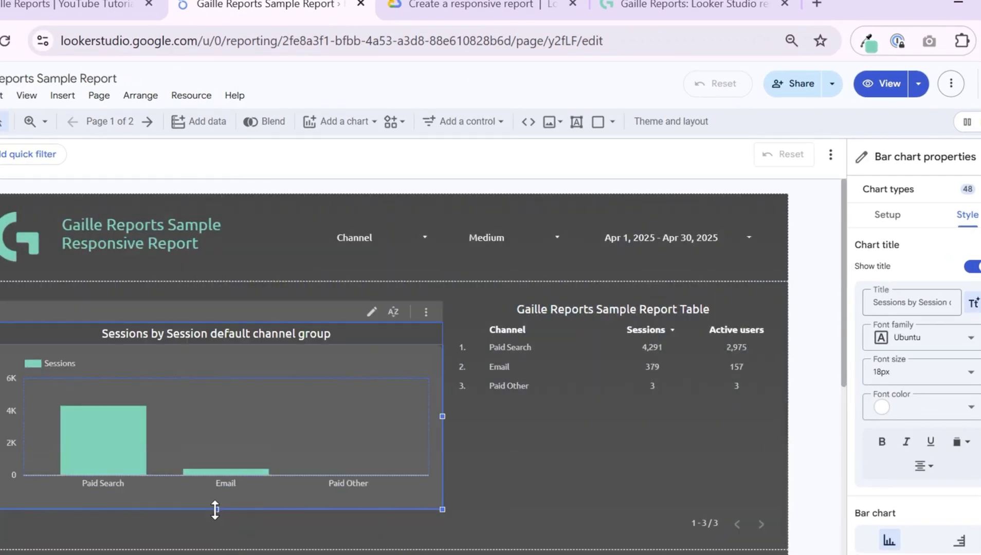
drag(214, 510, 215, 549)
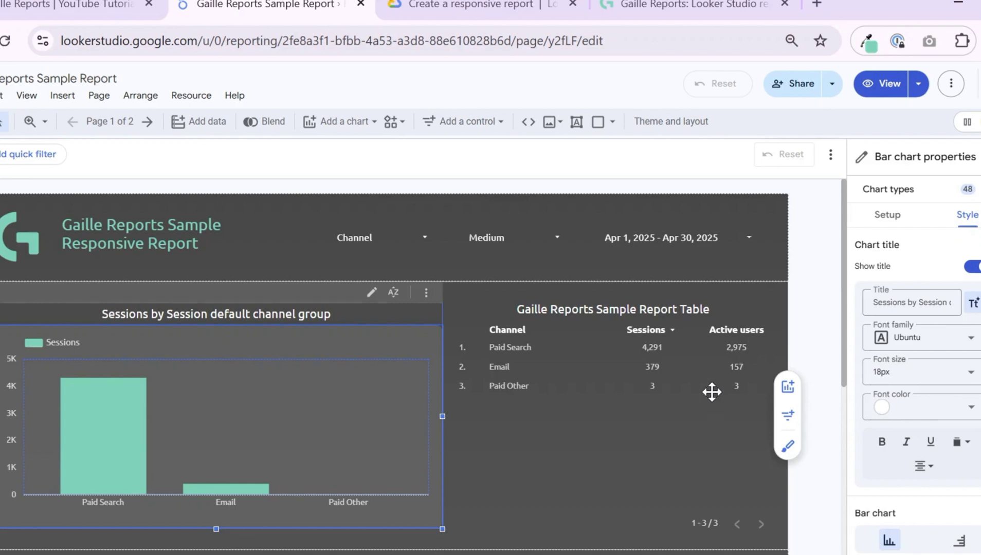
click(804, 313)
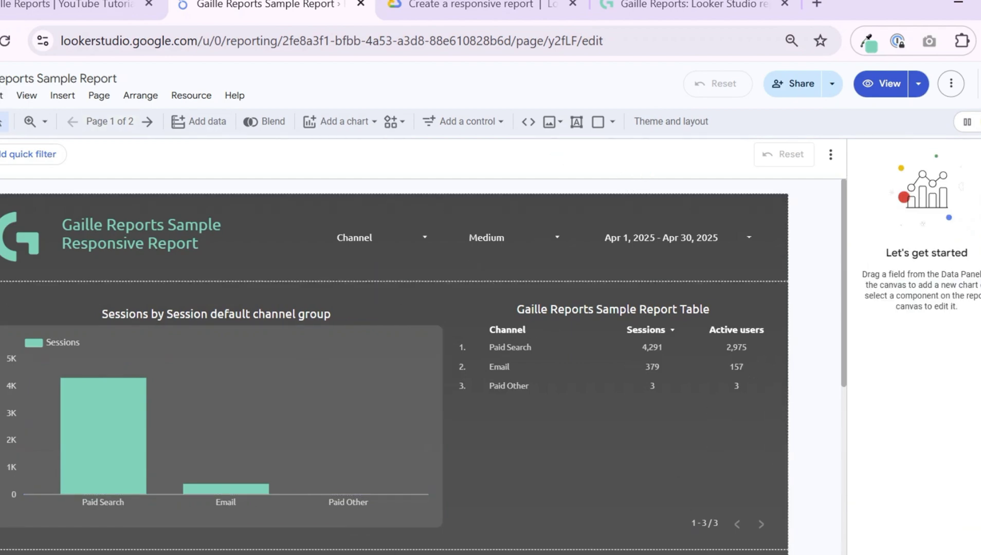
- Review report and current page settings, then show the chart-and-table section's group properties with filter test
click(0, 95)
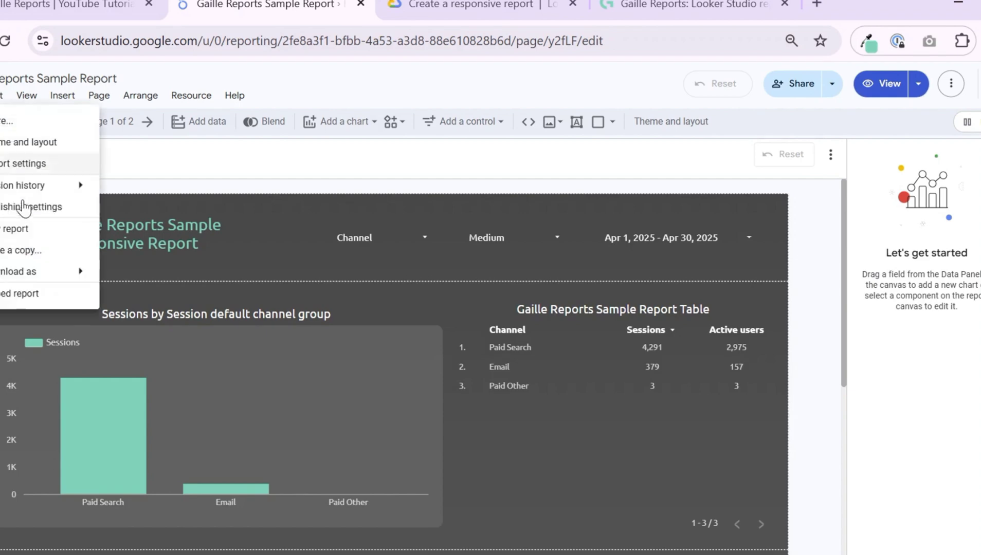
click(46, 164)
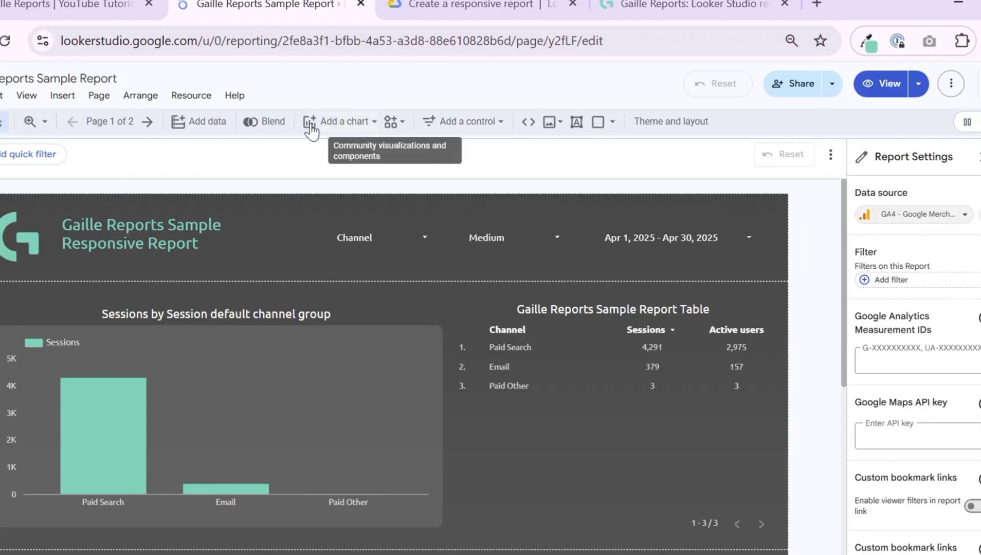
click(99, 96)
click(185, 195)
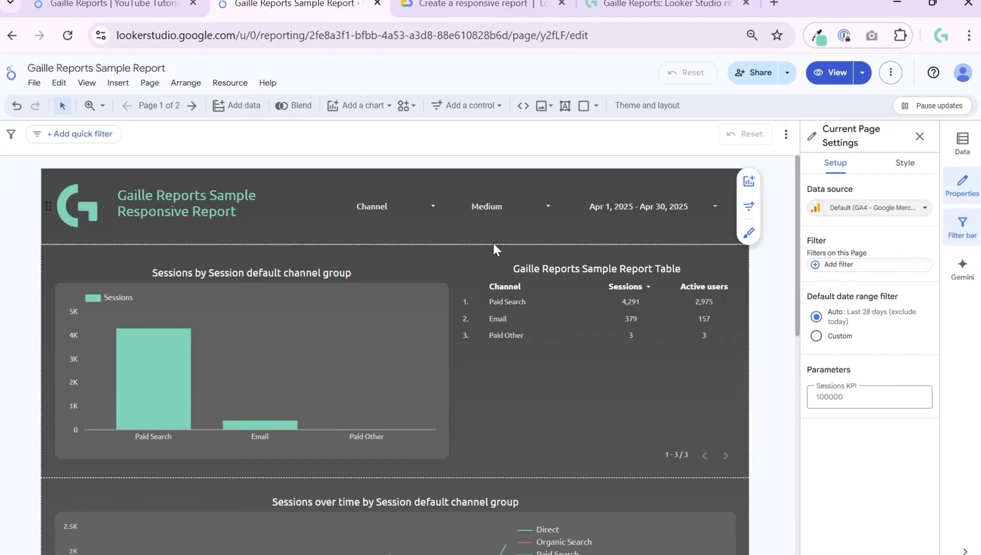
click(492, 246)
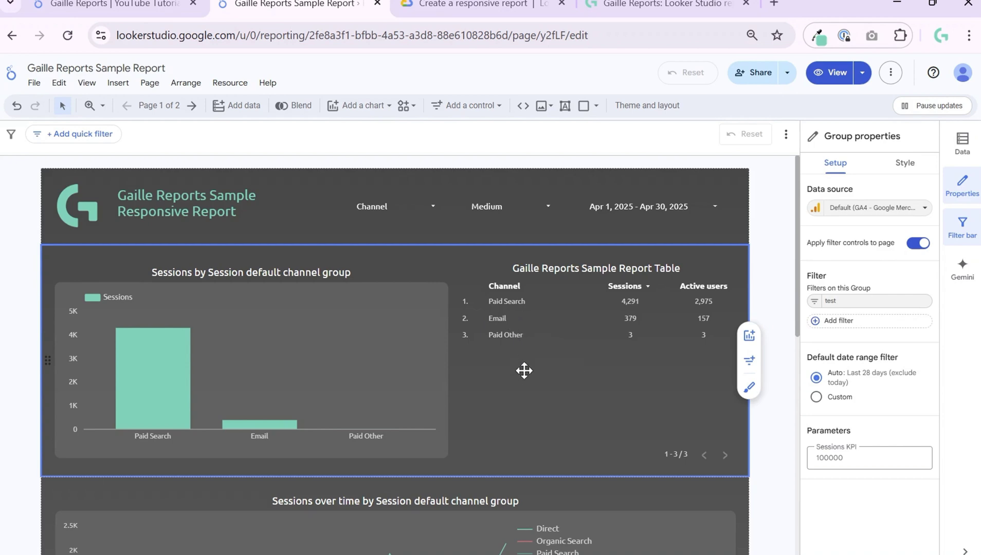
click(774, 277)
scroll(773, 411, down, 5)
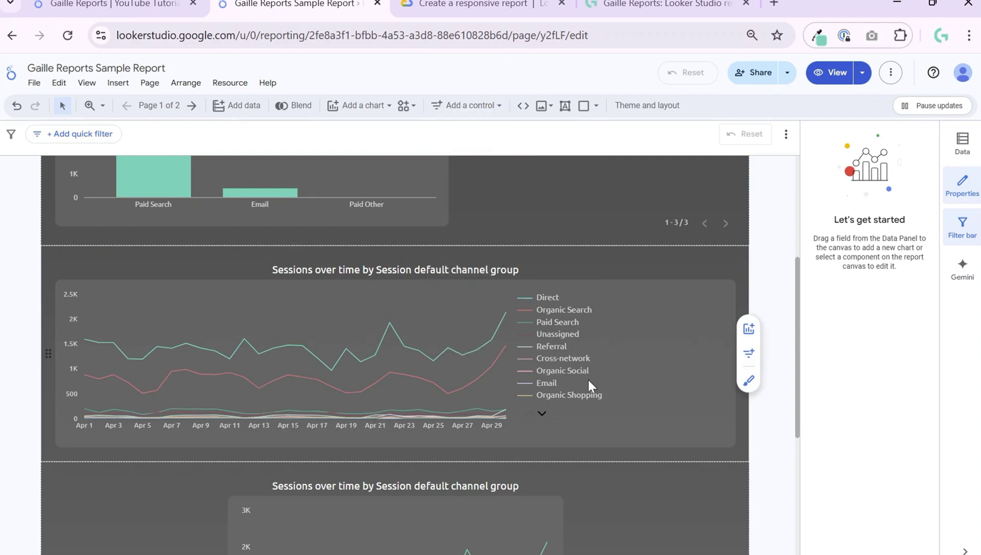
scroll(736, 347, up, 5)
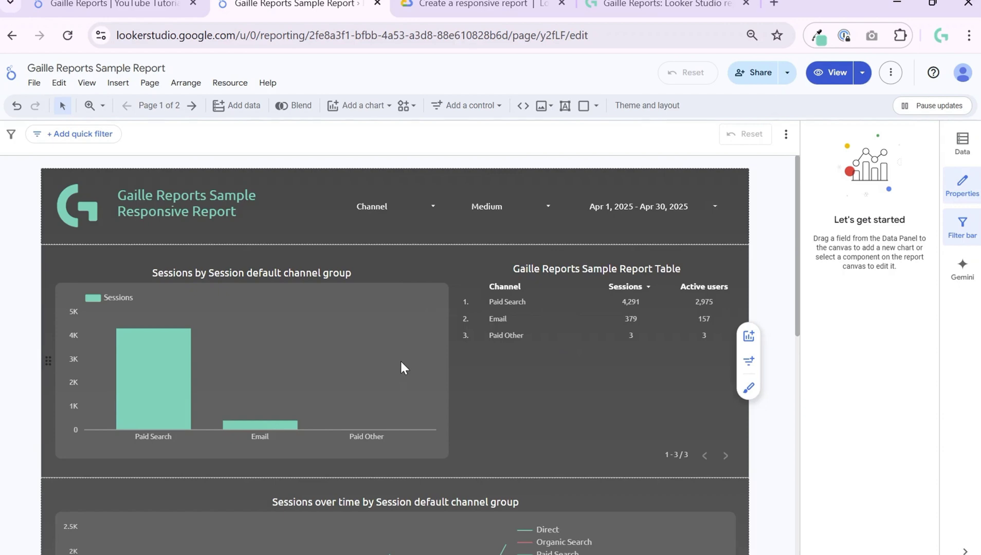
scroll(741, 457, down, 1)
scroll(741, 457, down, 9)
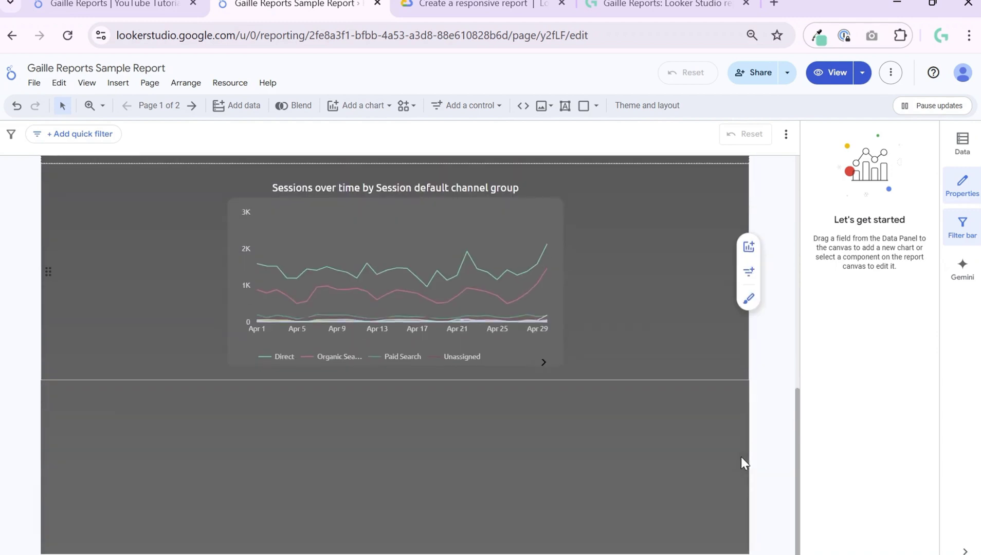
scroll(741, 457, up, 10)
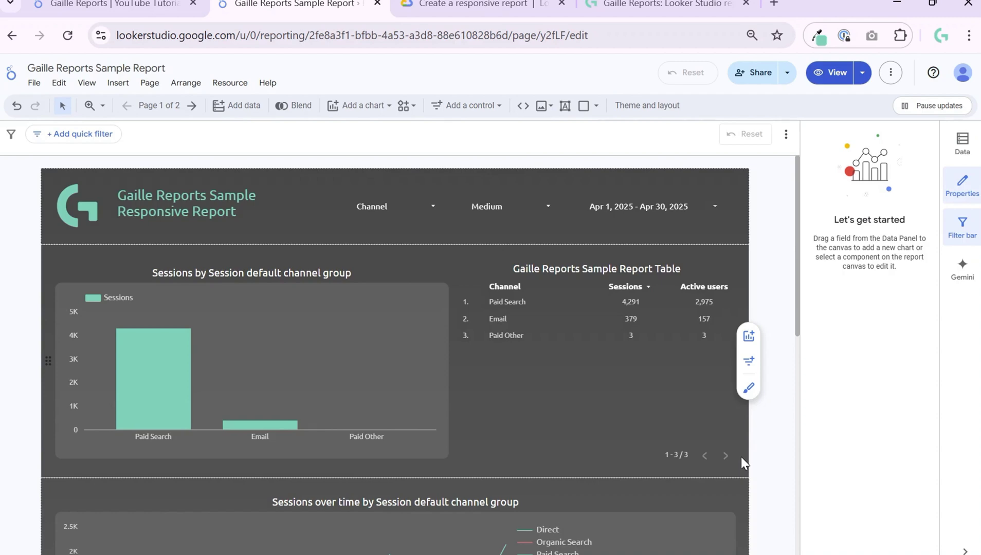
mouse_move(153, 249)
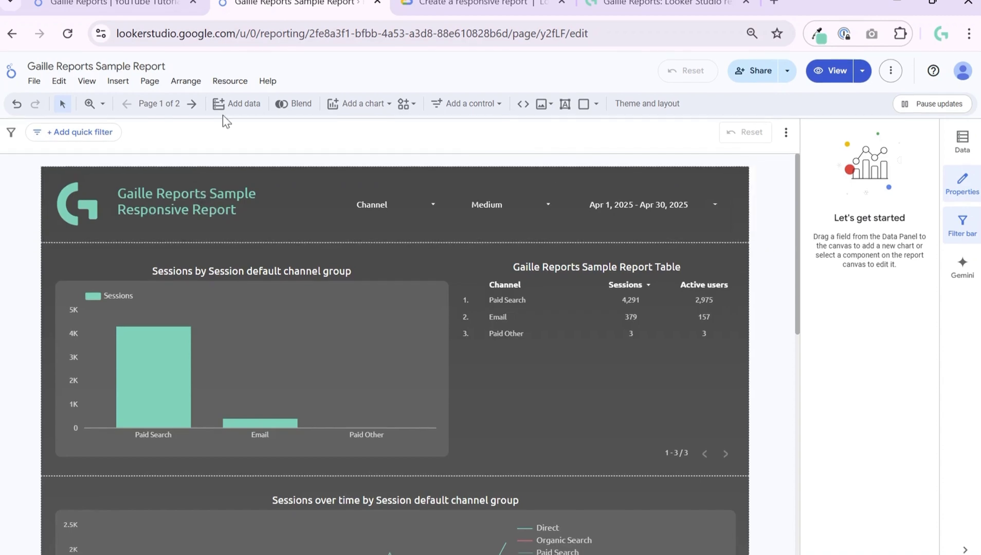
- Check the blank second page, then view the logo's page-level/report-level context options on page one
click(192, 105)
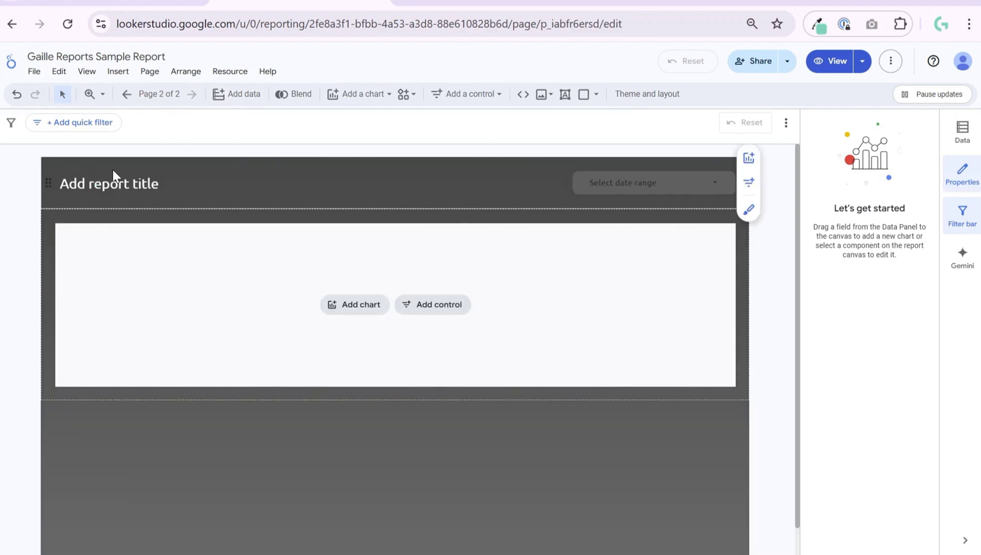
click(127, 95)
click(87, 205)
right_click(86, 204)
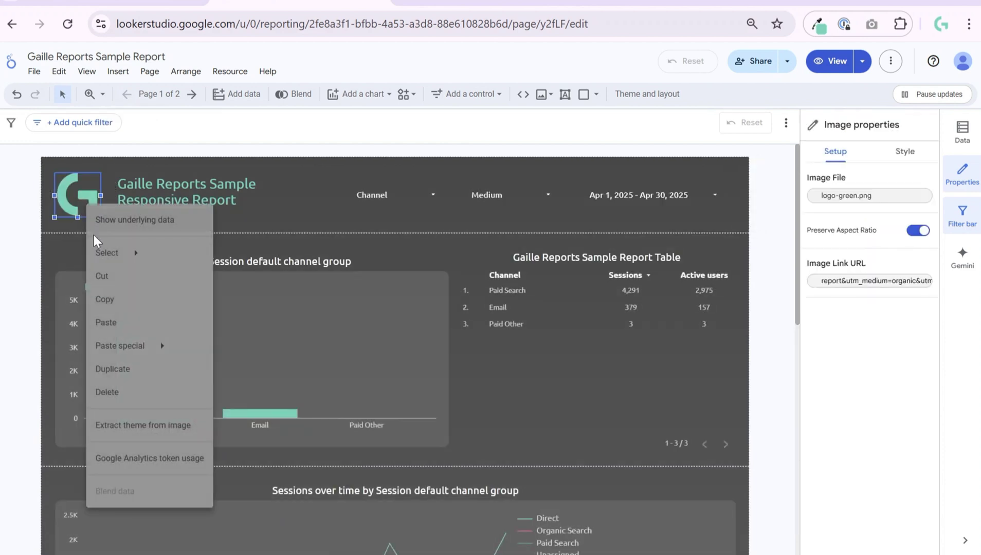
mouse_move(158, 260)
click(318, 180)
- In the freeform tutorial report, view context options for the logo and Active users bar chart
click(160, 4)
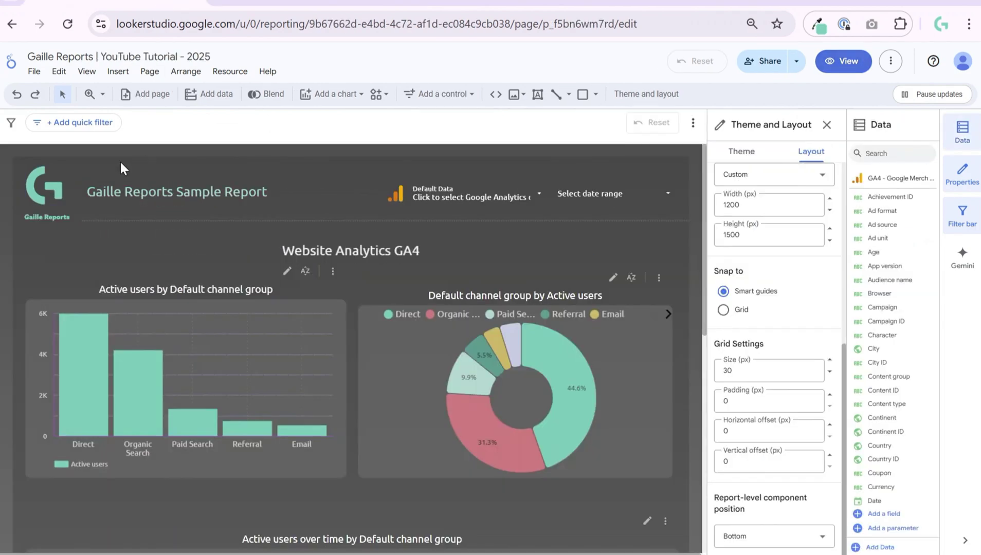
click(50, 194)
right_click(45, 178)
click(339, 182)
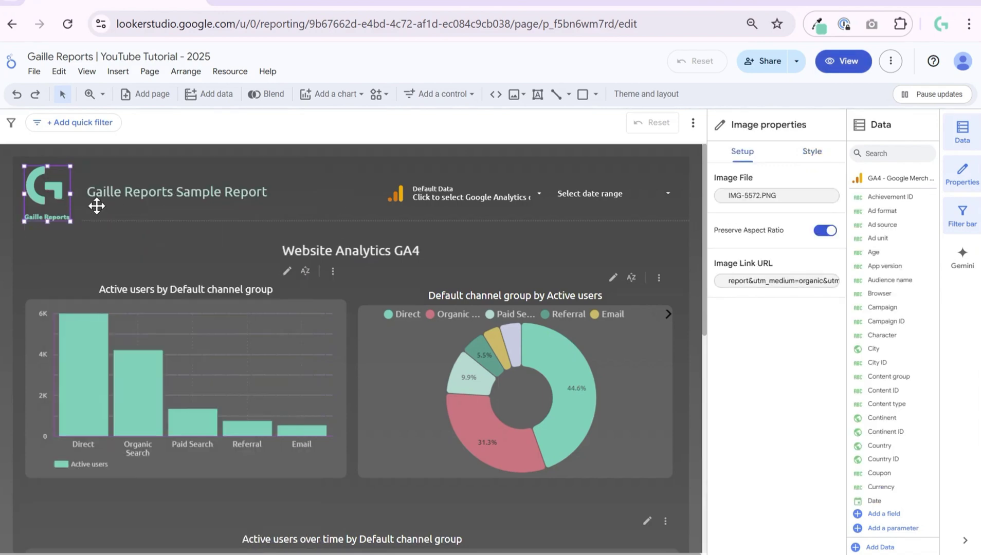
right_click(49, 189)
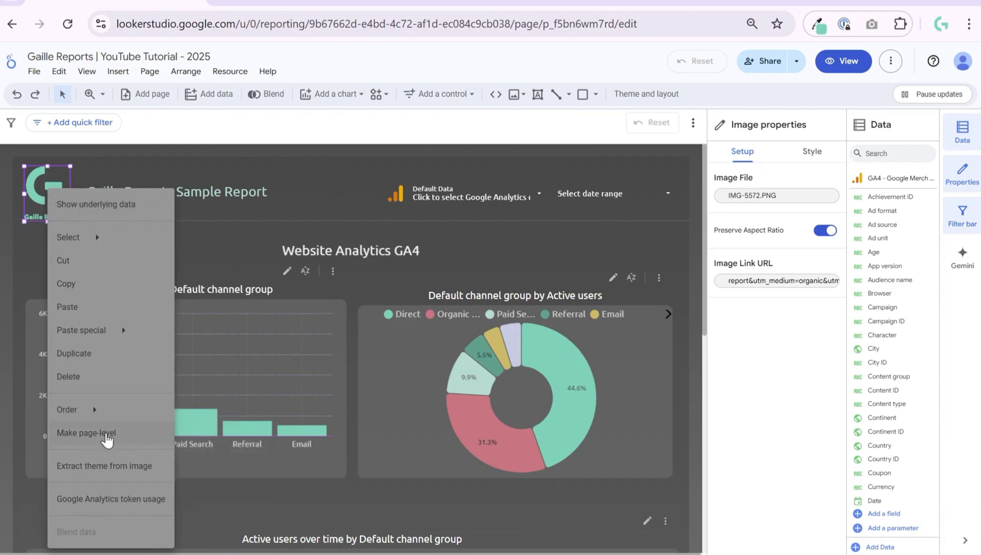
right_click(330, 317)
click(317, 310)
right_click(317, 313)
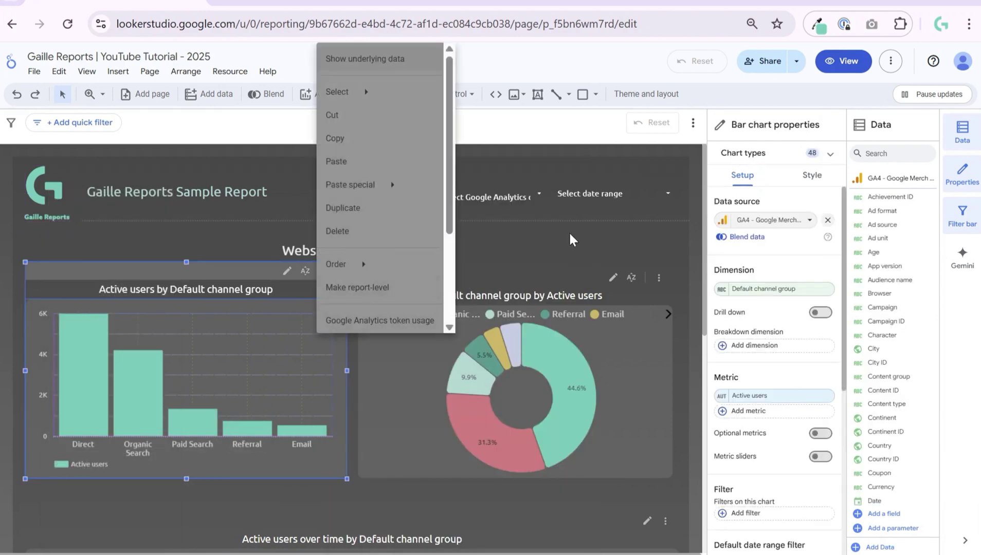
key(Escape)
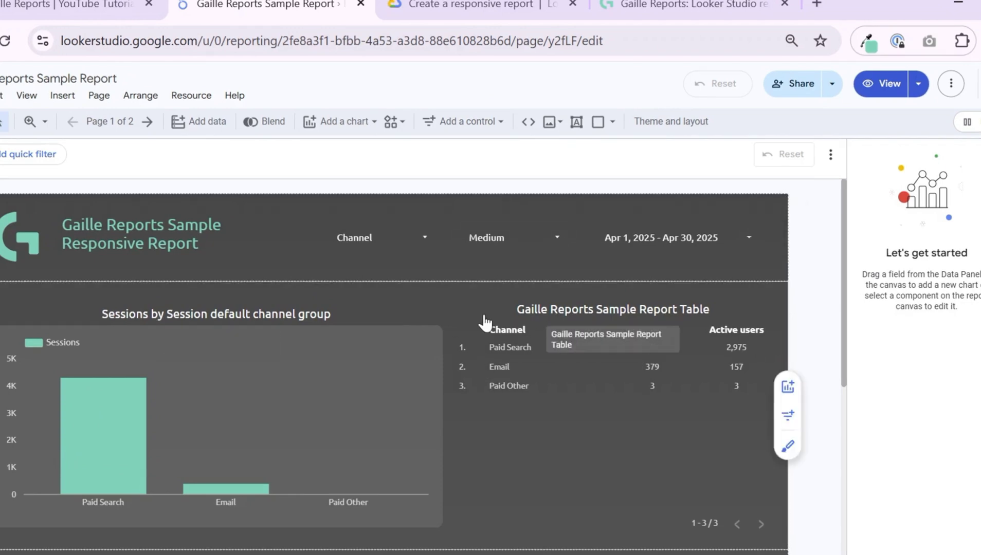
- Switch the responsive report to view mode
scroll(818, 530, down, 5)
scroll(651, 351, down, 2)
scroll(651, 351, up, 6)
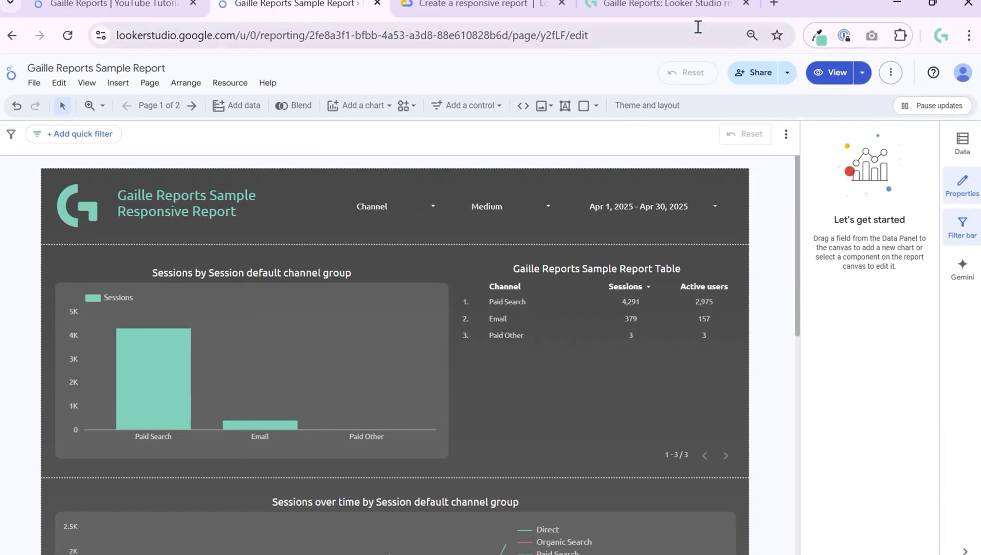
click(819, 88)
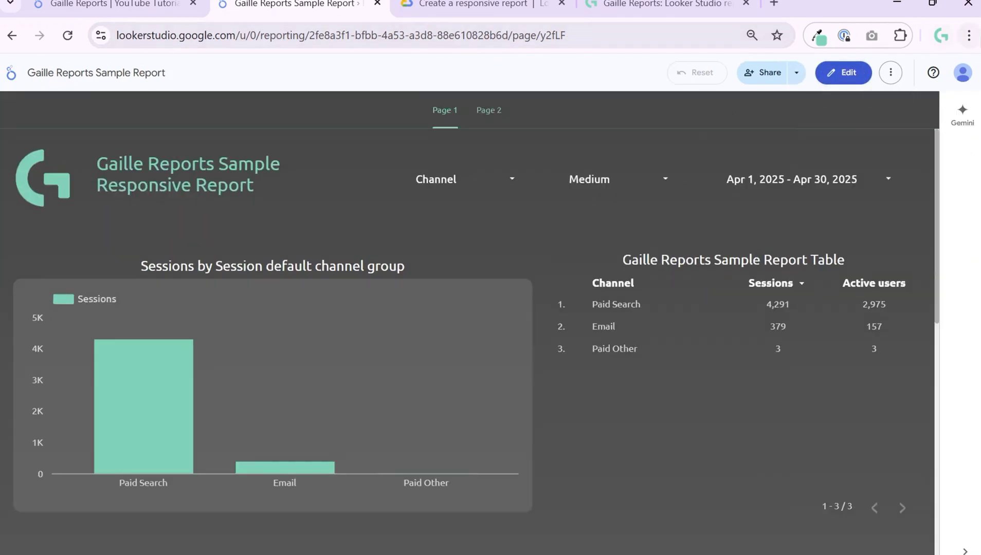
- Emulate an iPhone 14 Pro Max in Developer Tools, widen the preview and hide the side panel
click(969, 34)
scroll(815, 444, down, 1)
mouse_move(815, 444)
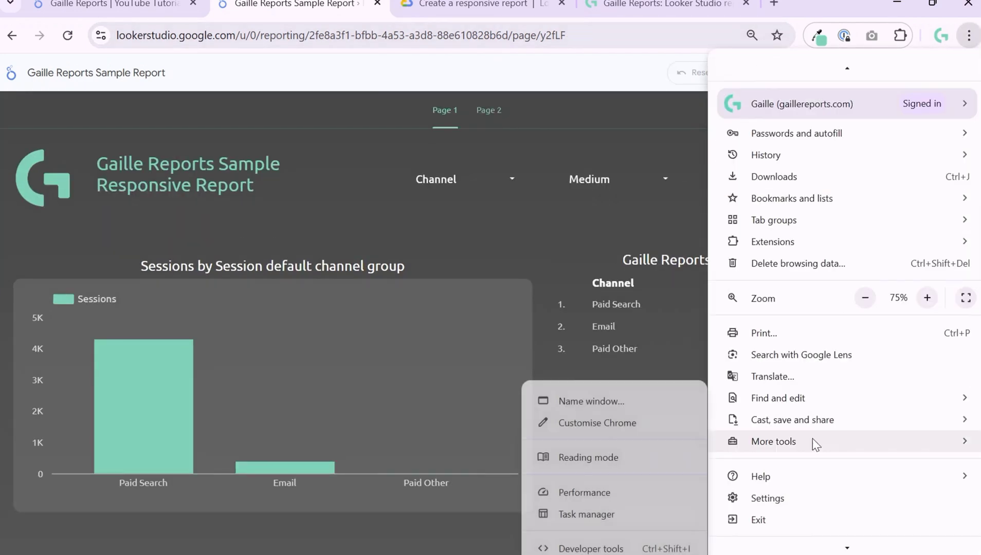
click(617, 548)
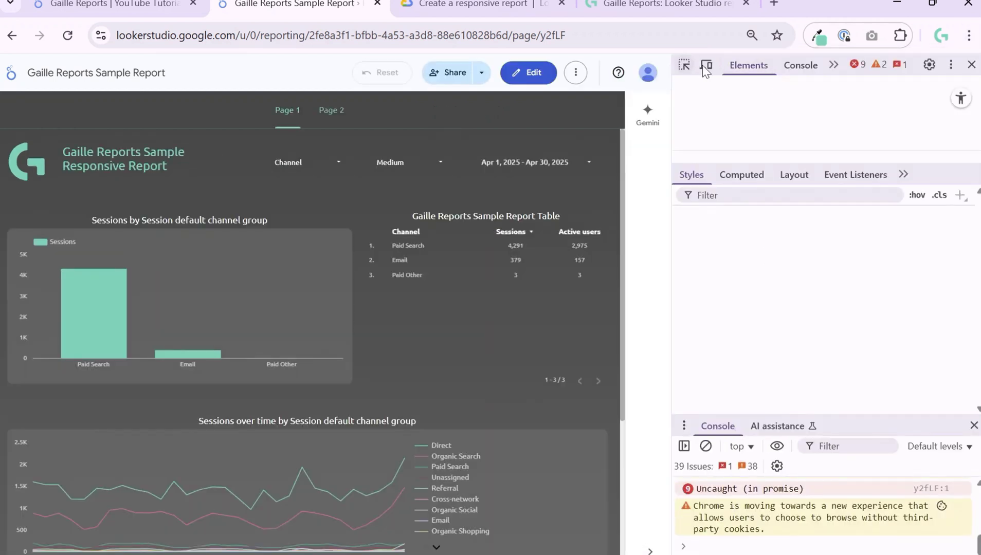
click(707, 65)
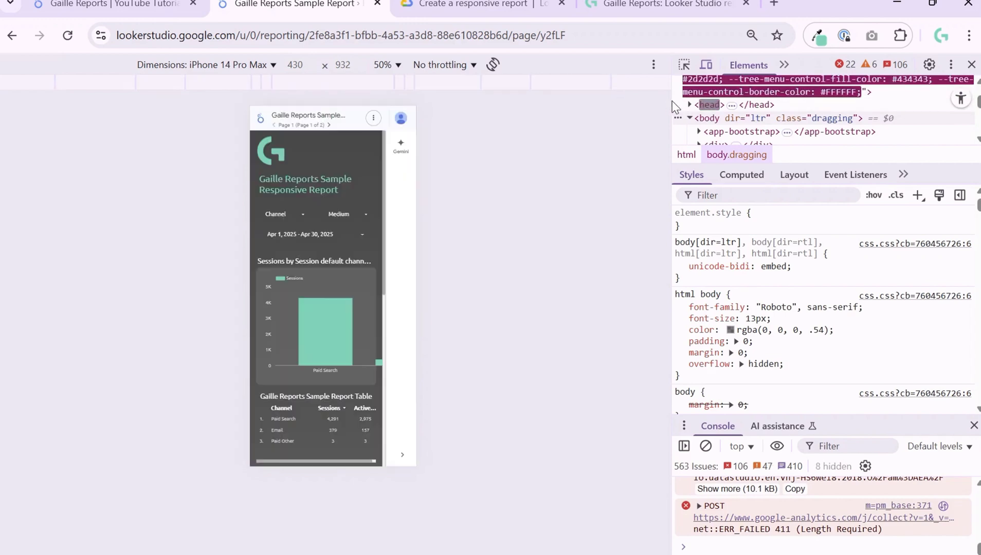
drag(671, 108, 793, 108)
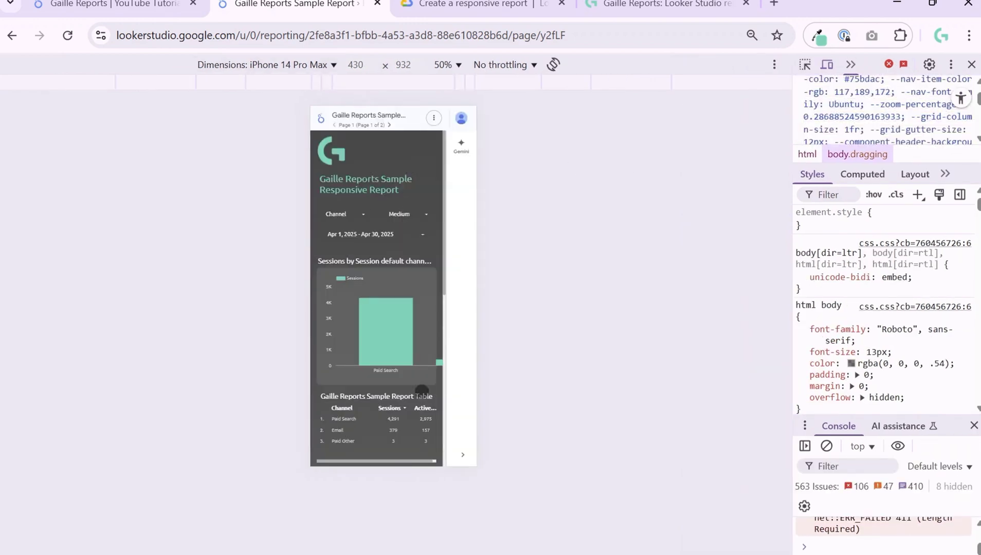
click(463, 454)
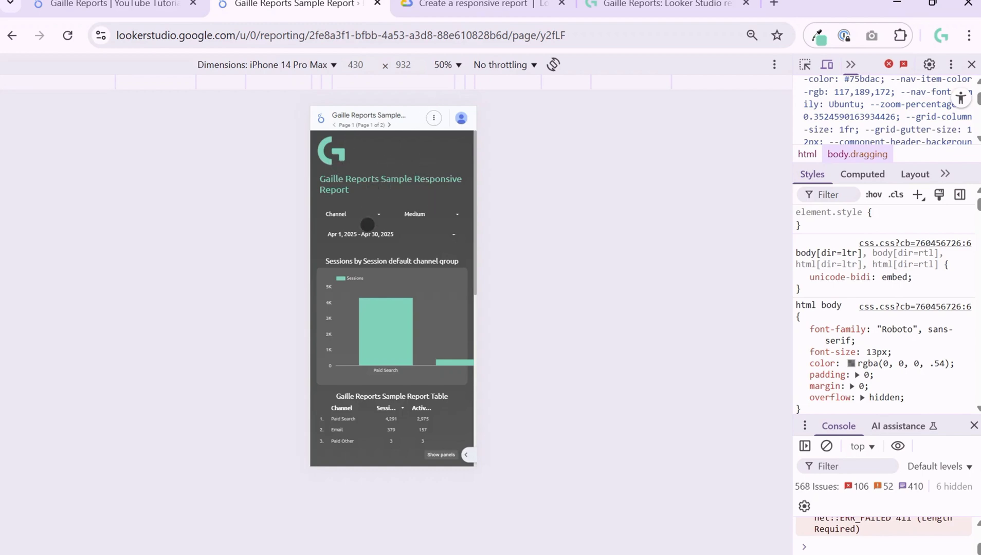
- Preview the freeform tutorial report in view mode at phone size, then return to the responsive report
click(113, 4)
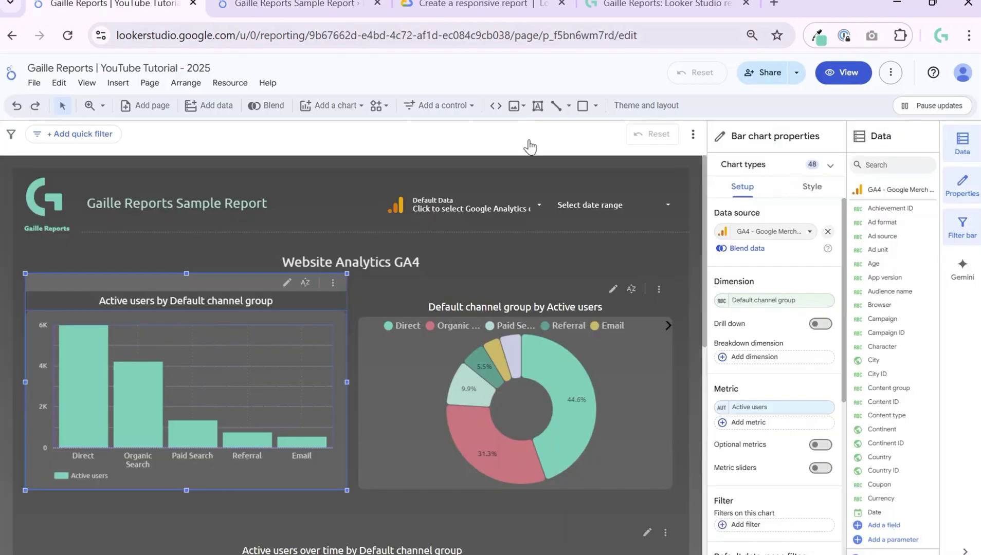
click(843, 72)
click(969, 35)
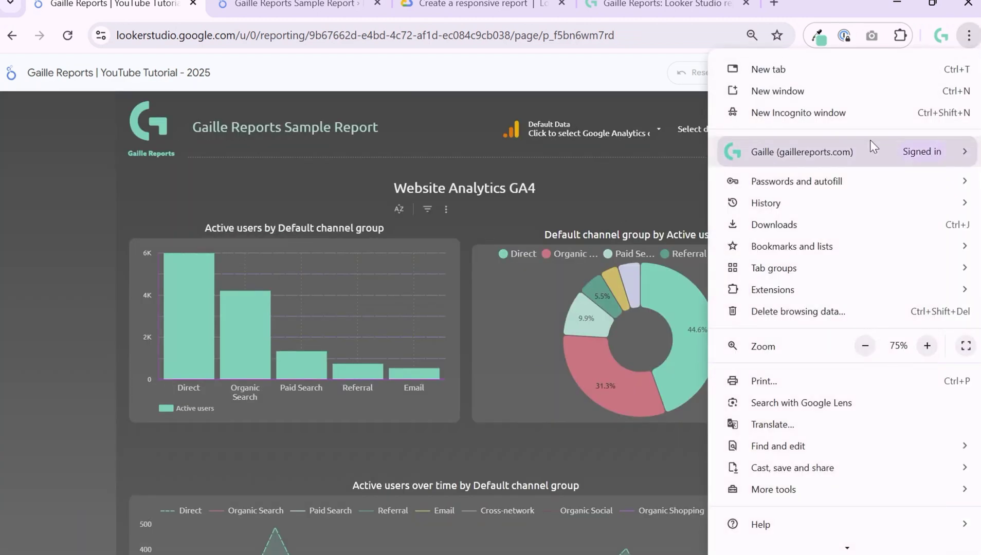
key(ctrl+shift+i)
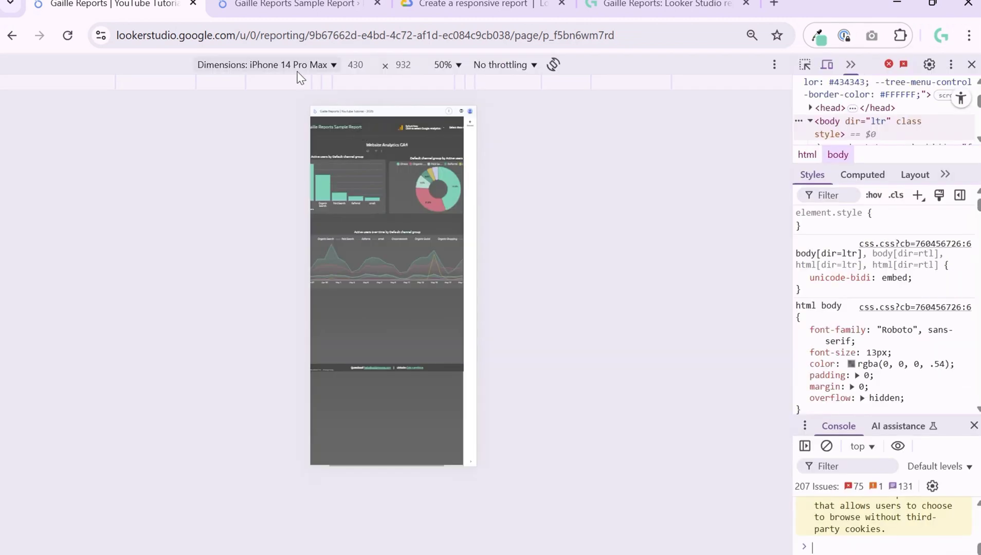
key(ctrl+Tab)
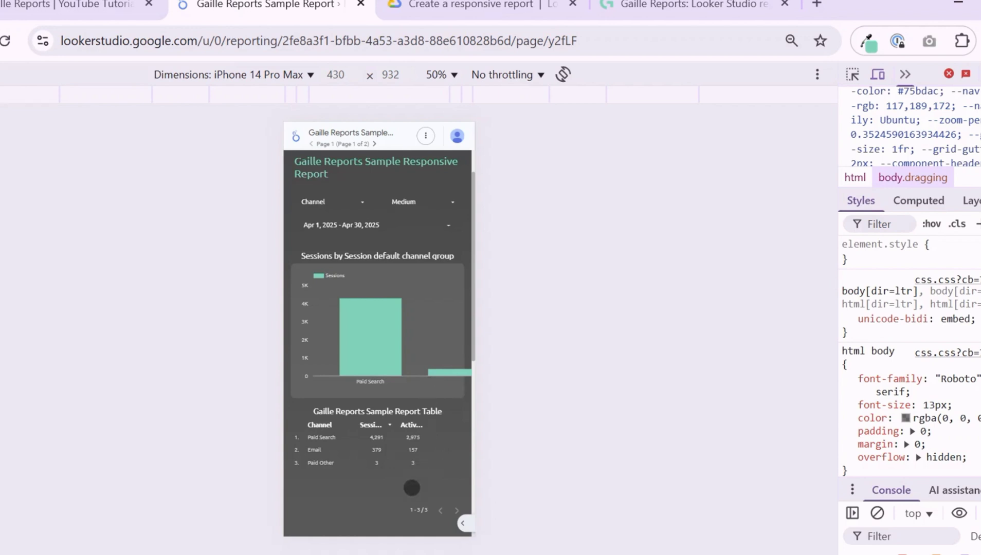
drag(412, 442, 411, 242)
scroll(410, 242, up, 5)
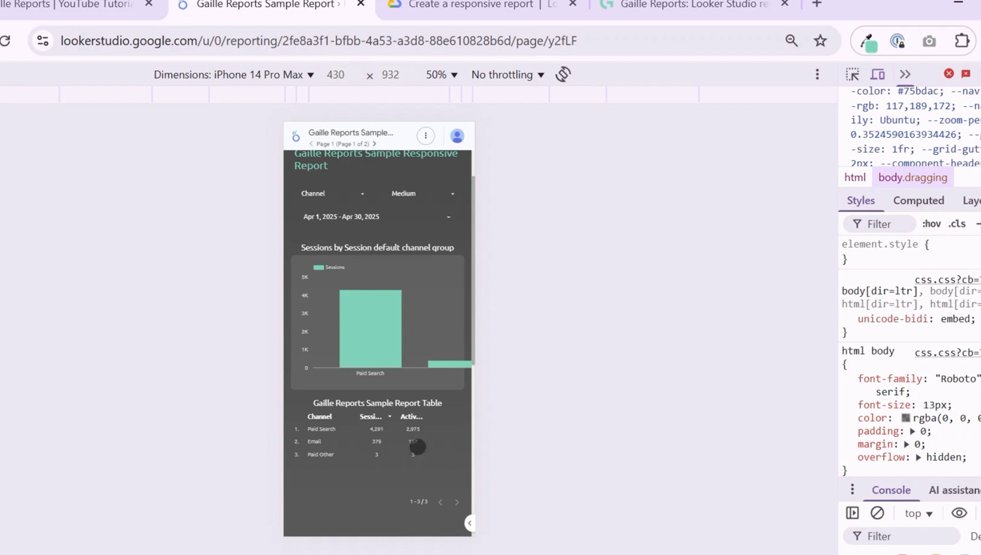
drag(397, 471, 379, 311)
drag(347, 444, 339, 270)
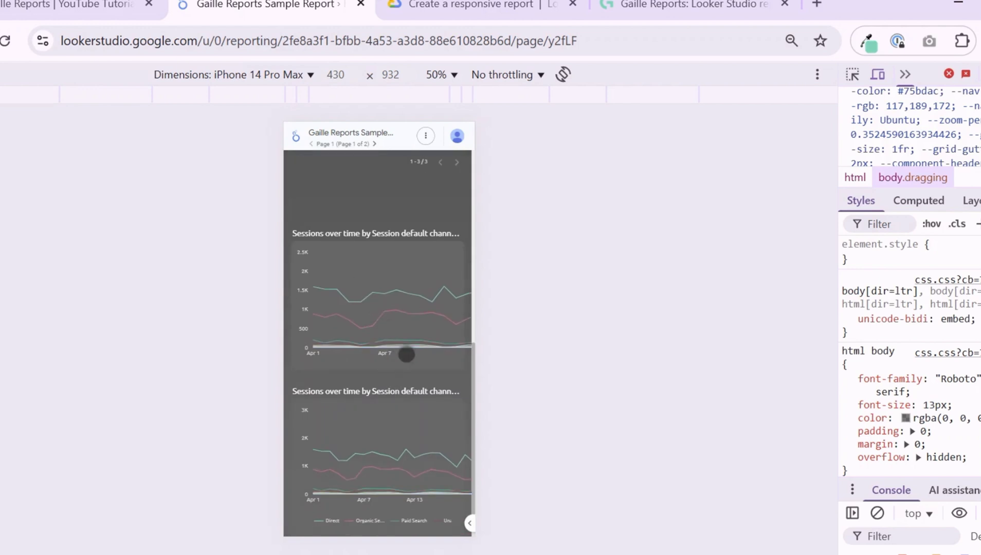
drag(298, 268, 308, 334)
drag(442, 437, 448, 344)
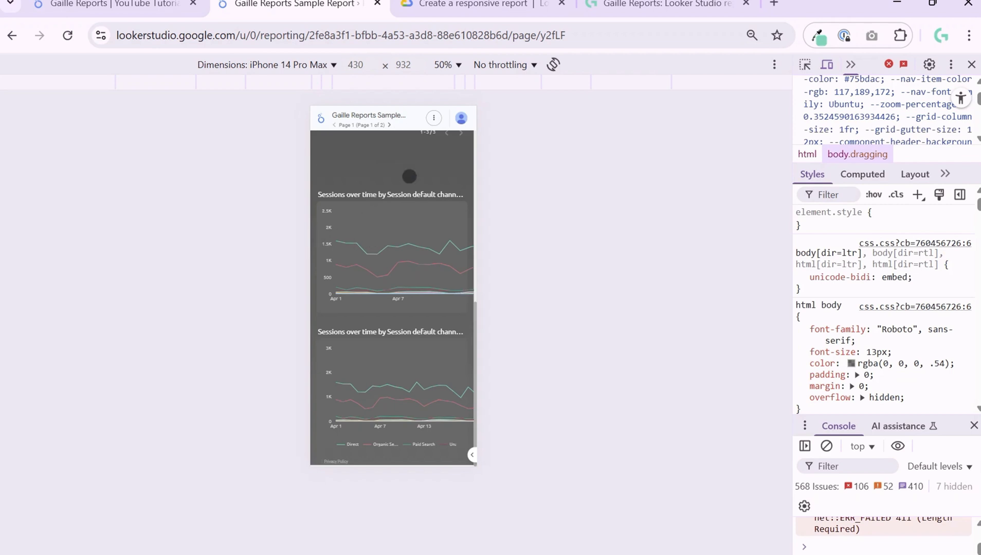
drag(383, 245, 350, 344)
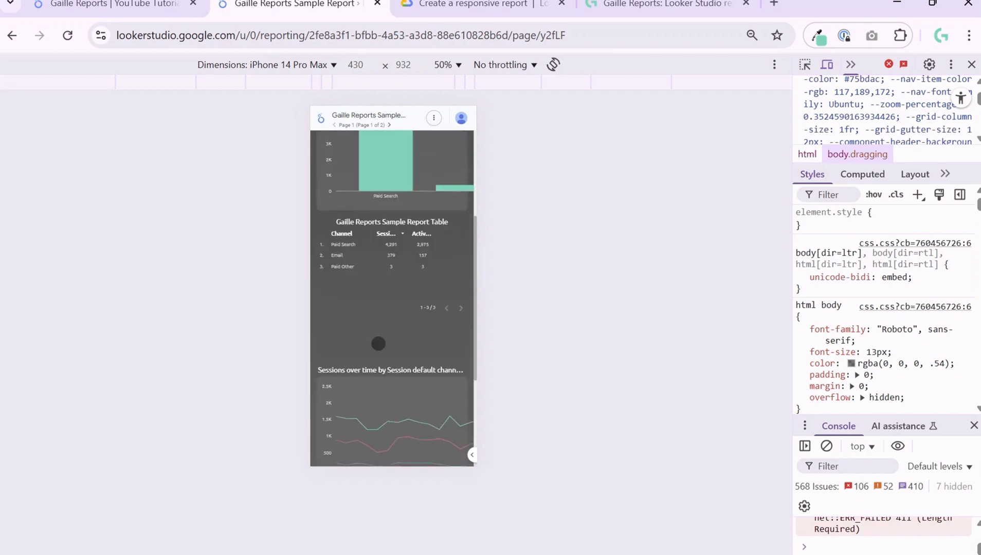
drag(389, 313, 393, 236)
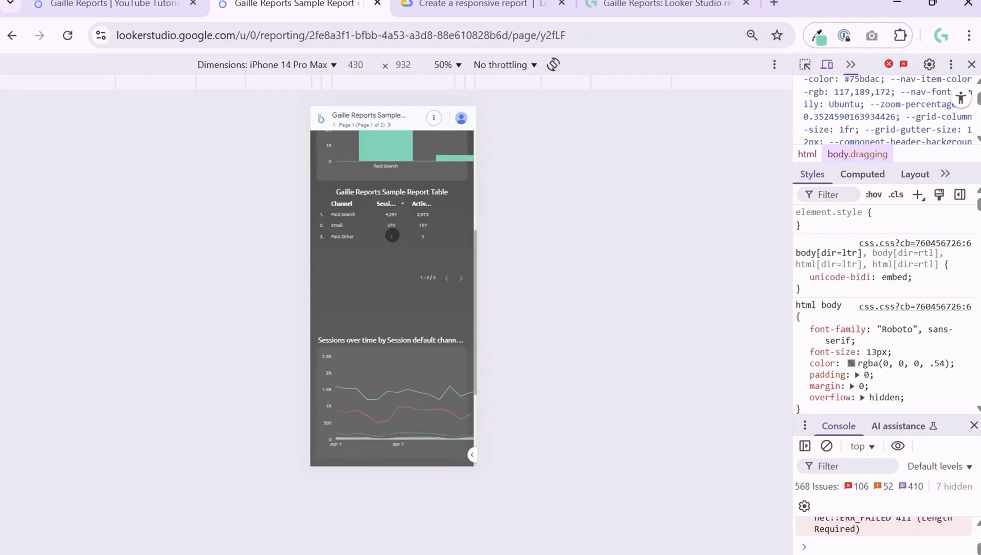
drag(383, 313, 377, 169)
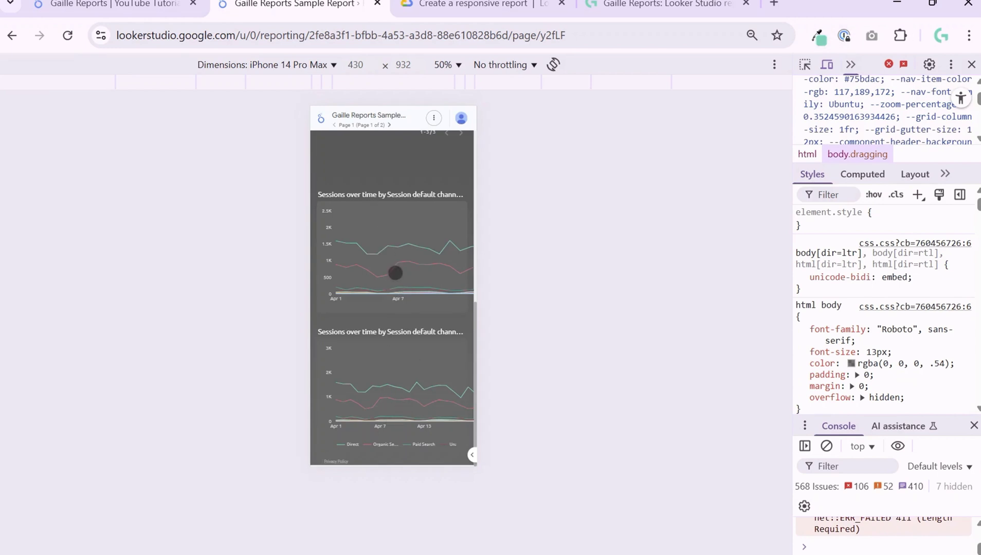
drag(395, 273, 375, 188)
- Open the 'Create a responsive report' documentation and scroll to 'Limitations of responsive reports'
click(480, 3)
scroll(498, 281, up, 4)
scroll(495, 357, down, 2)
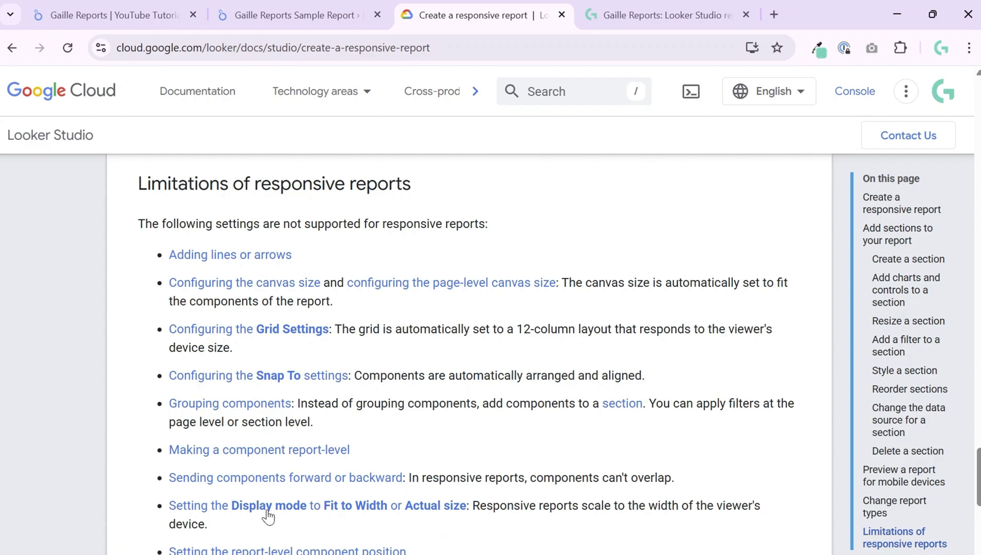
- Go back to the responsive report and close Developer Tools, ending the phone emulation
scroll(184, 495, down, 2)
click(296, 15)
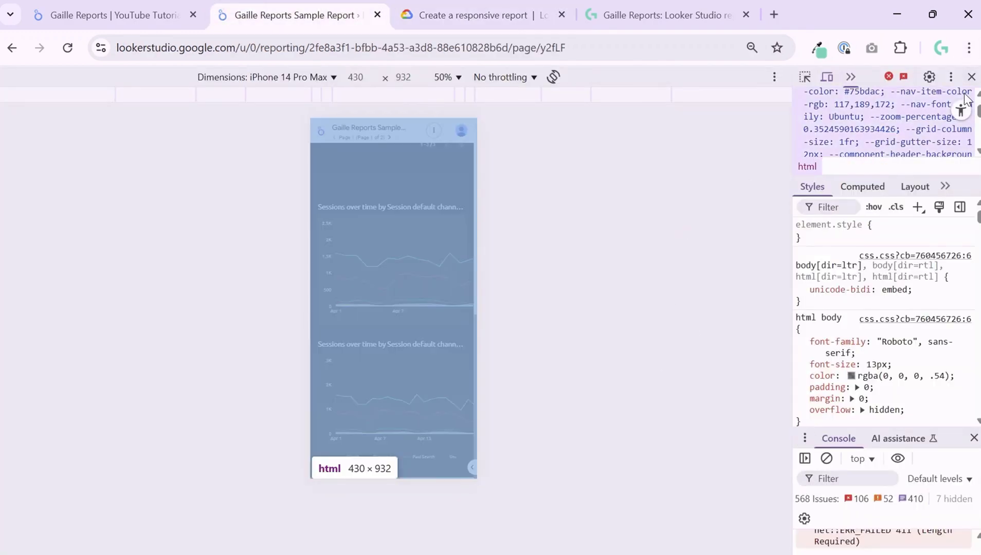
click(971, 77)
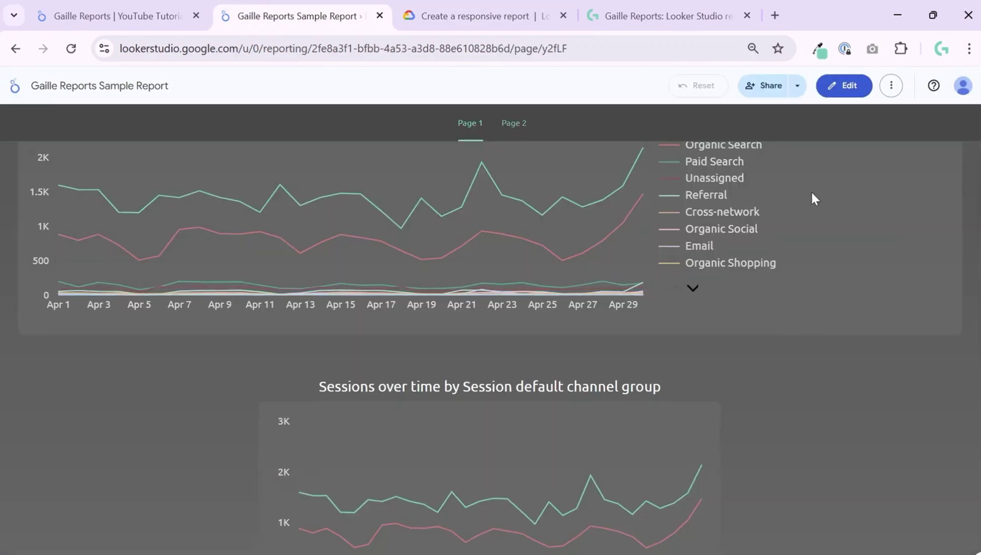